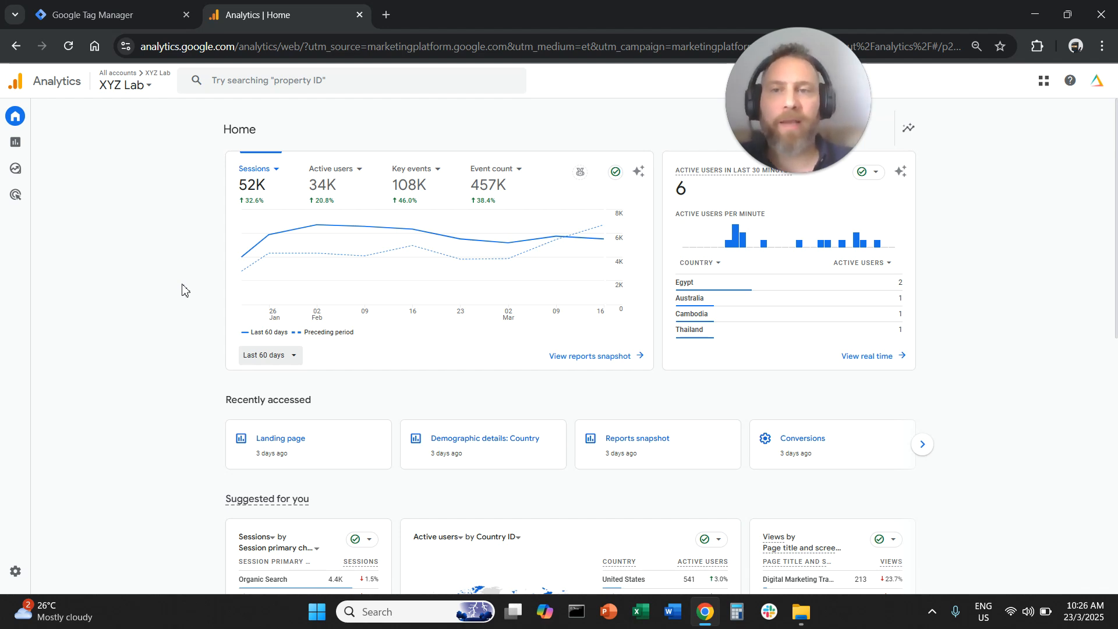
Step: Examine the XYZ Lab property's events list in the Google Analytics admin settings and the data streams offered for creating an event
{"action": "left_click", "coordinate": [133, 14]}
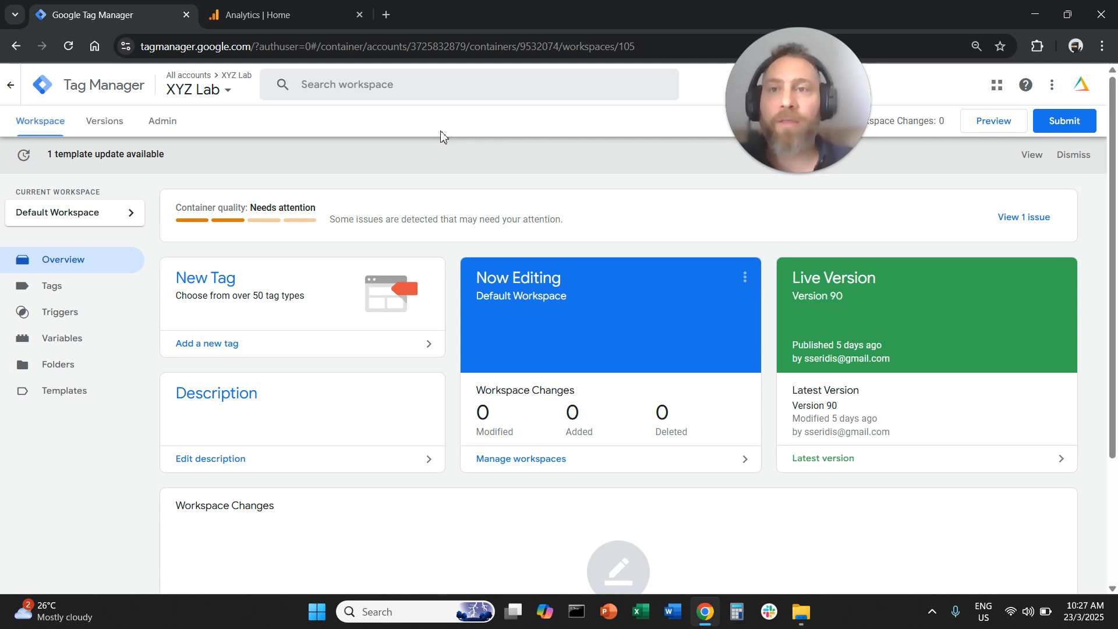
{"action": "left_click", "coordinate": [310, 21]}
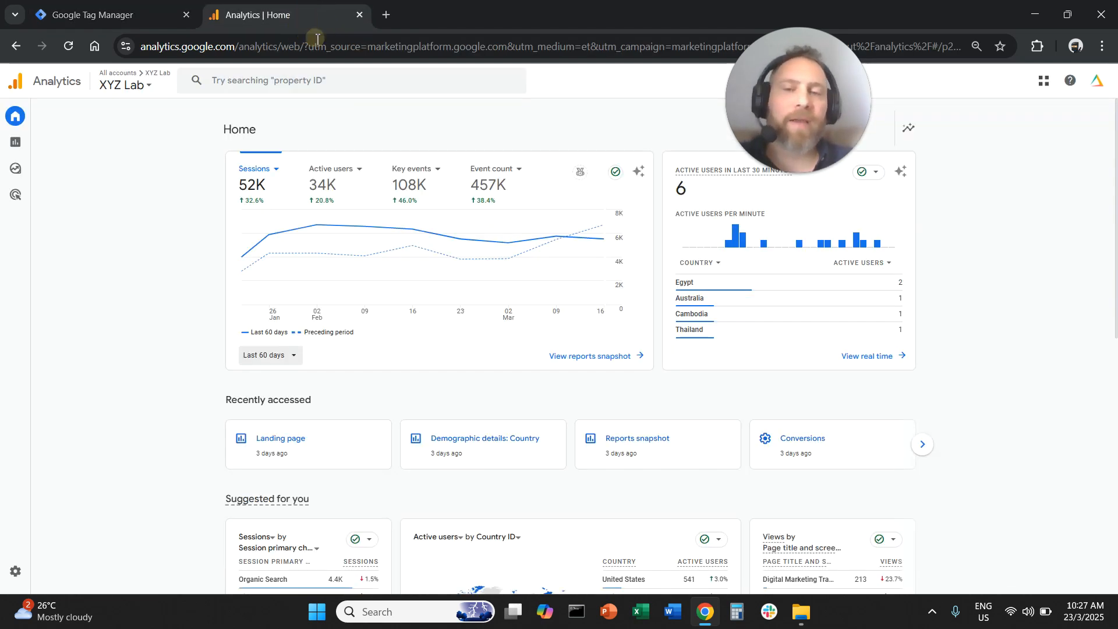
{"action": "left_click", "coordinate": [8, 581]}
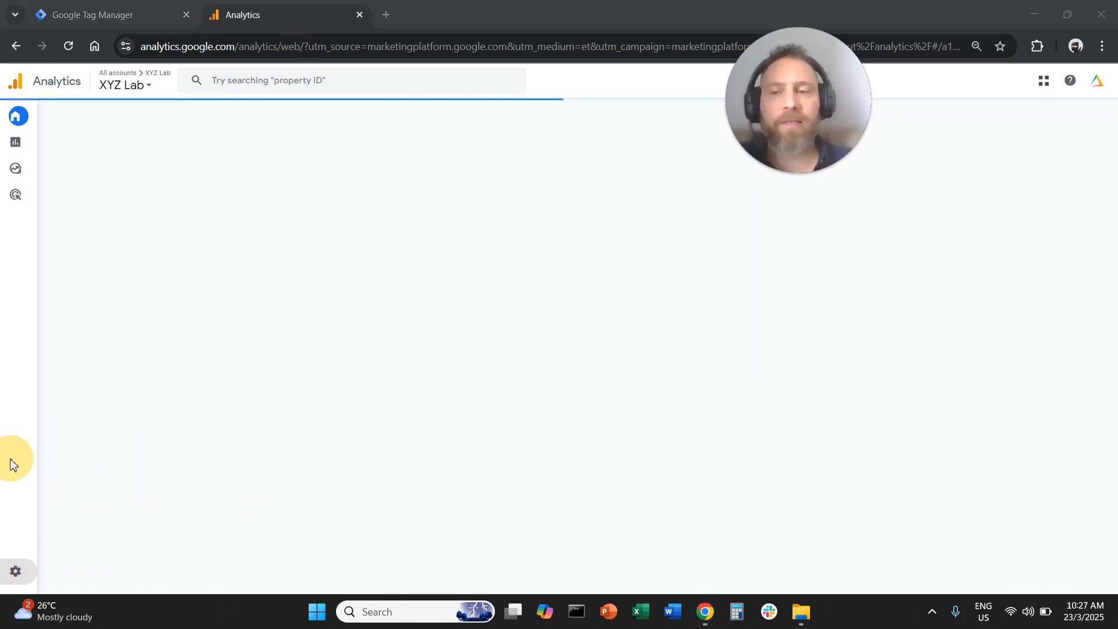
{"action": "scroll", "coordinate": [225, 469], "scroll_direction": "down", "scroll_amount": 2}
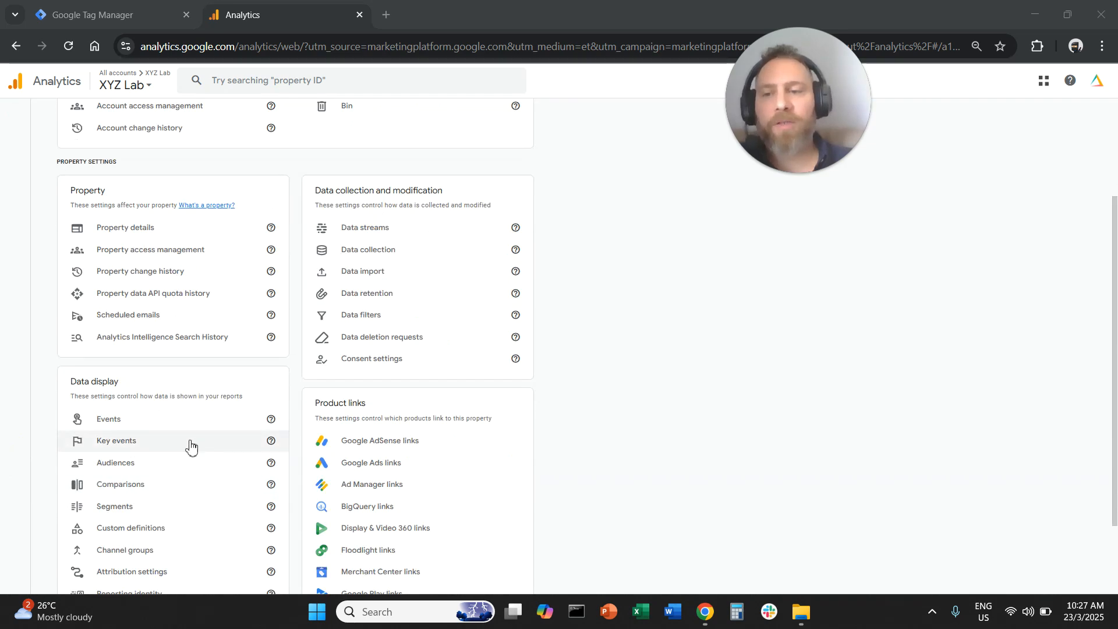
{"action": "left_click", "coordinate": [282, 423]}
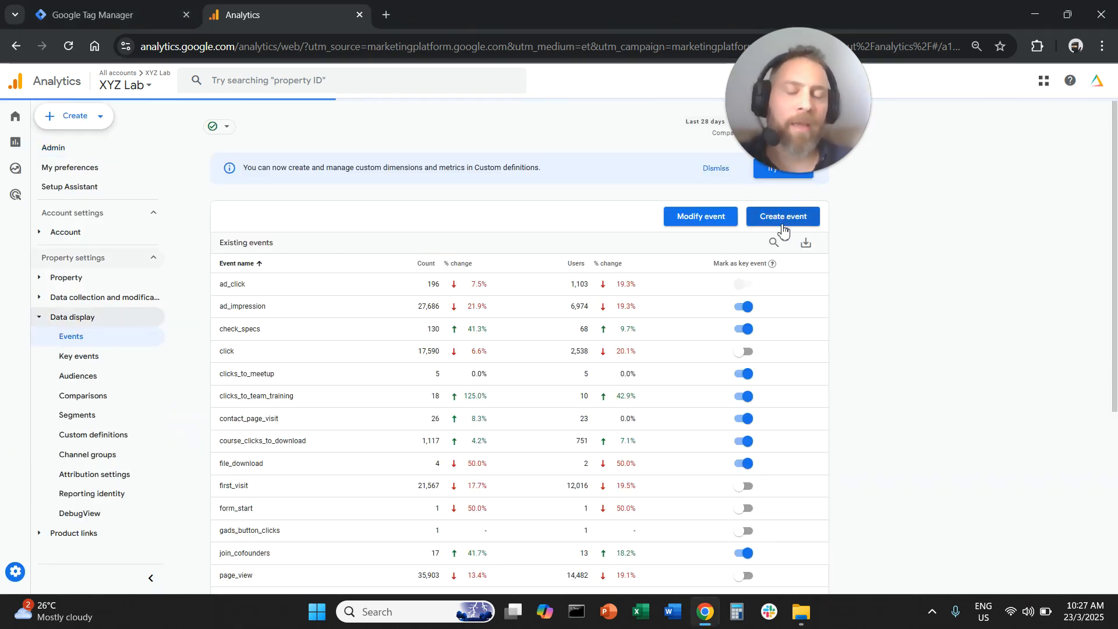
{"action": "left_click", "coordinate": [783, 216]}
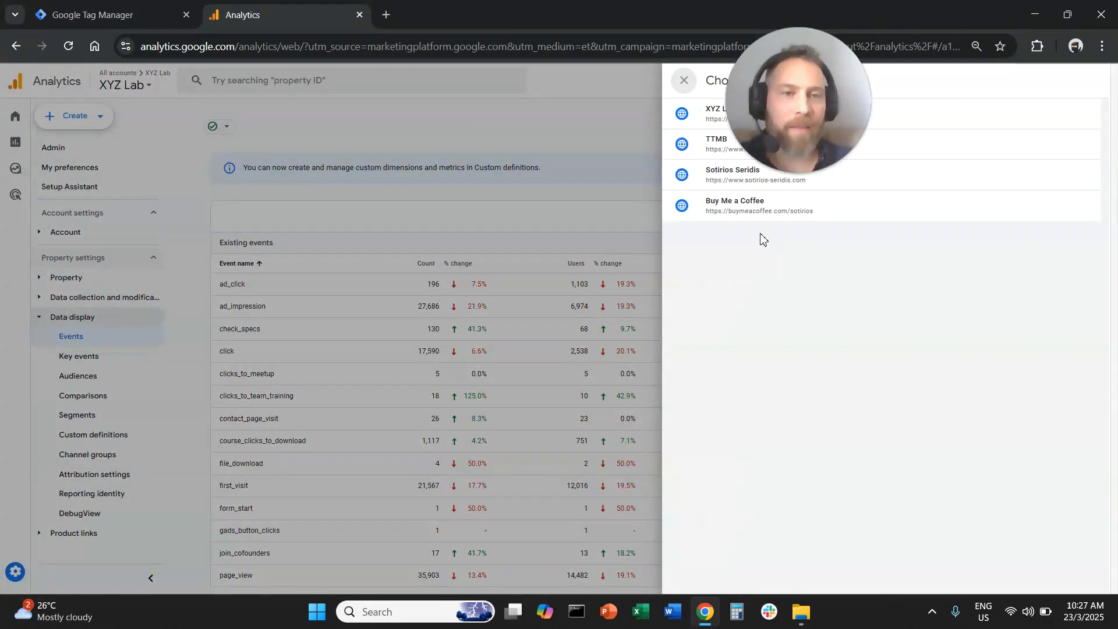
{"action": "left_click", "coordinate": [684, 81]}
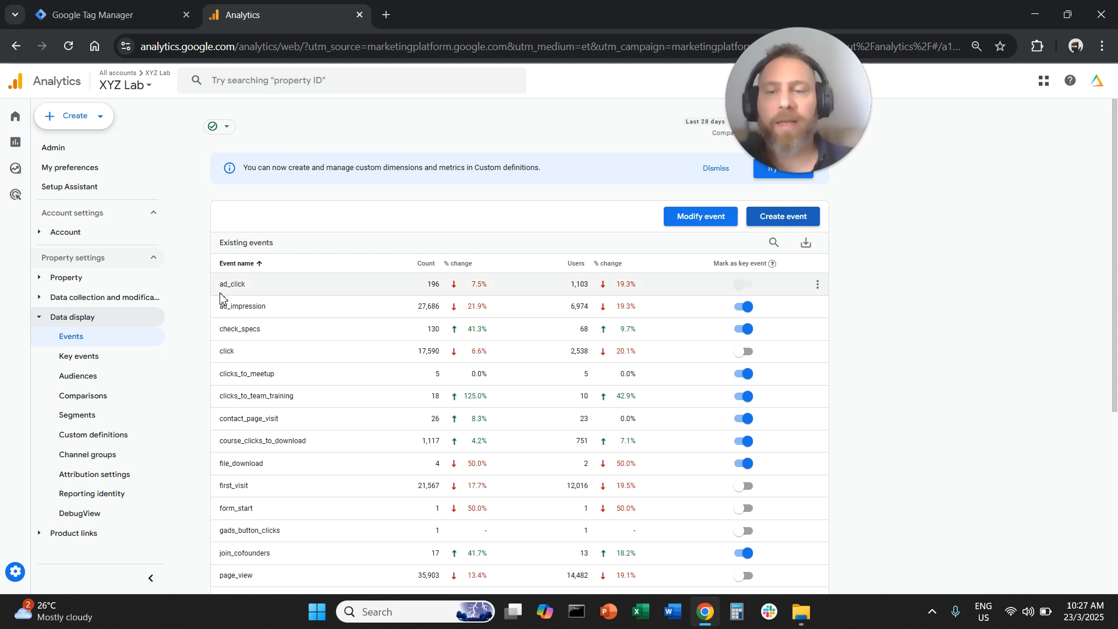
{"action": "left_click", "coordinate": [1, 466]}
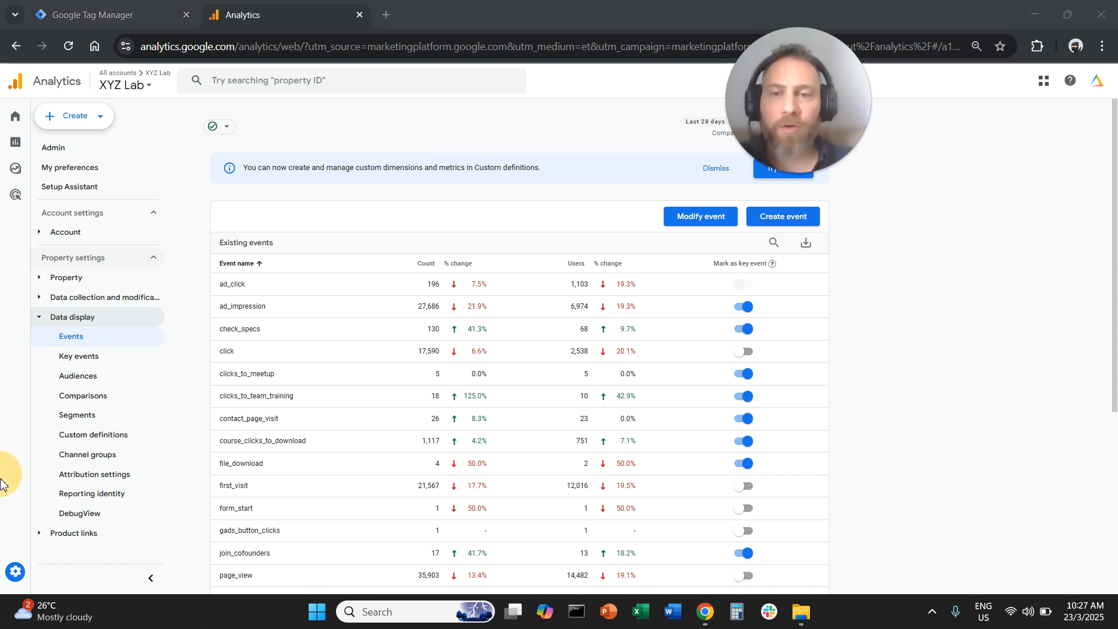
Step: Switch to Google Tag Manager and start a new tag named "GA4 | My Event"
{"action": "left_click", "coordinate": [135, 8]}
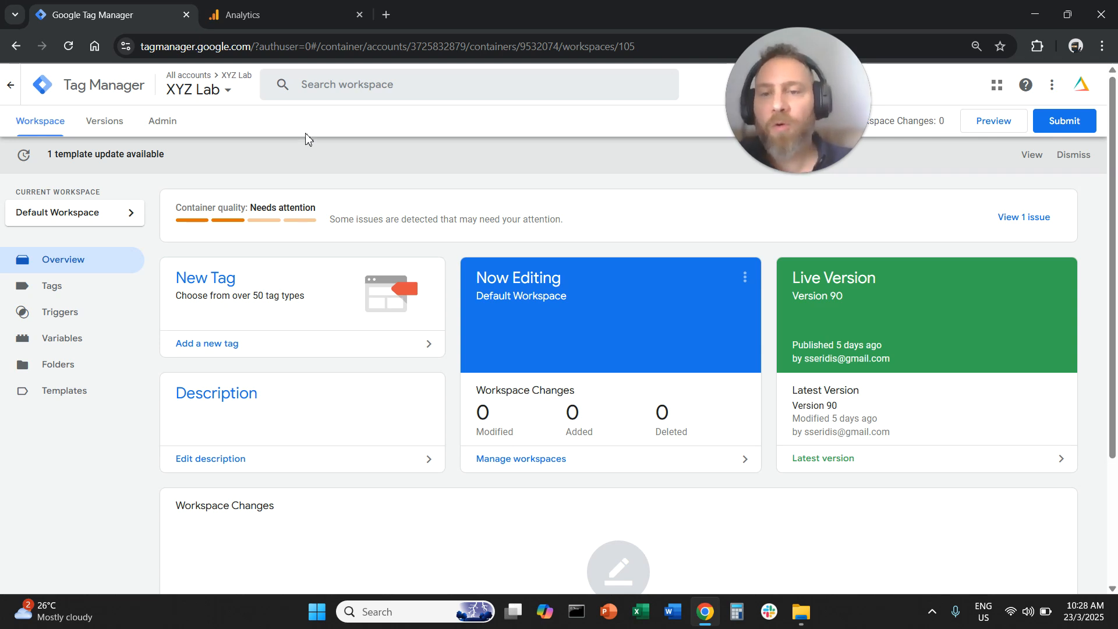
{"action": "left_click", "coordinate": [239, 352]}
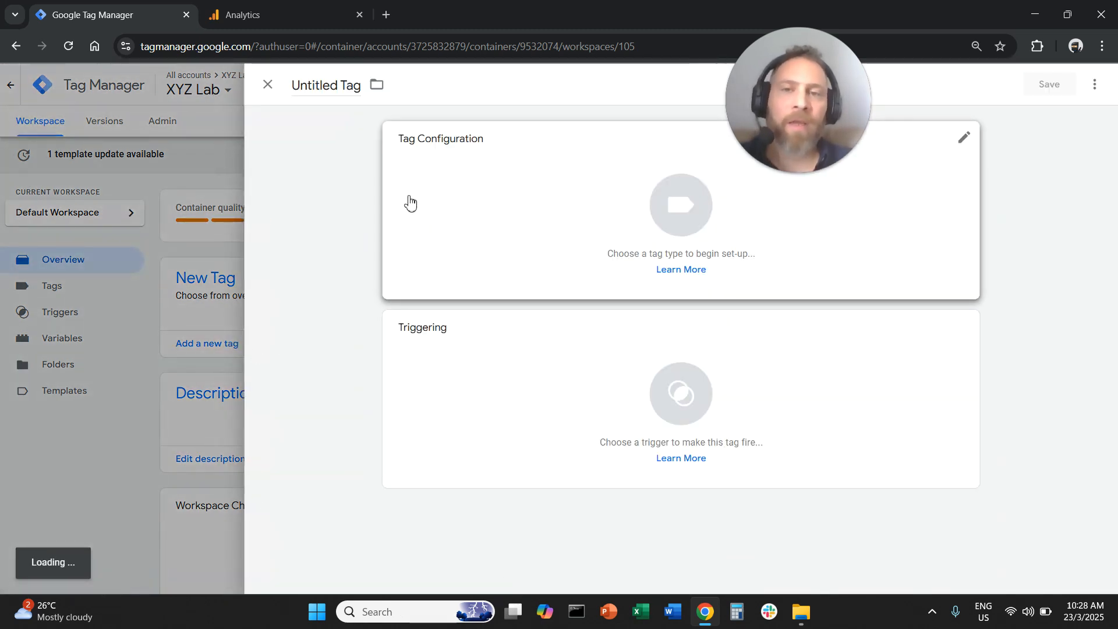
{"action": "left_click", "coordinate": [325, 84]}
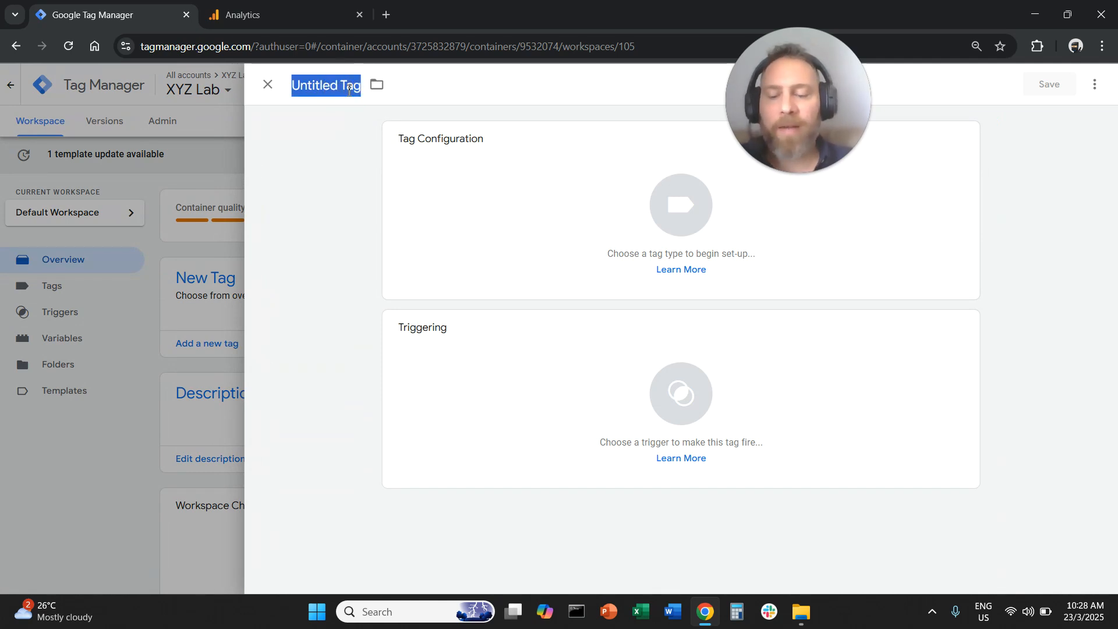
{"action": "type", "text": "GA4 "}
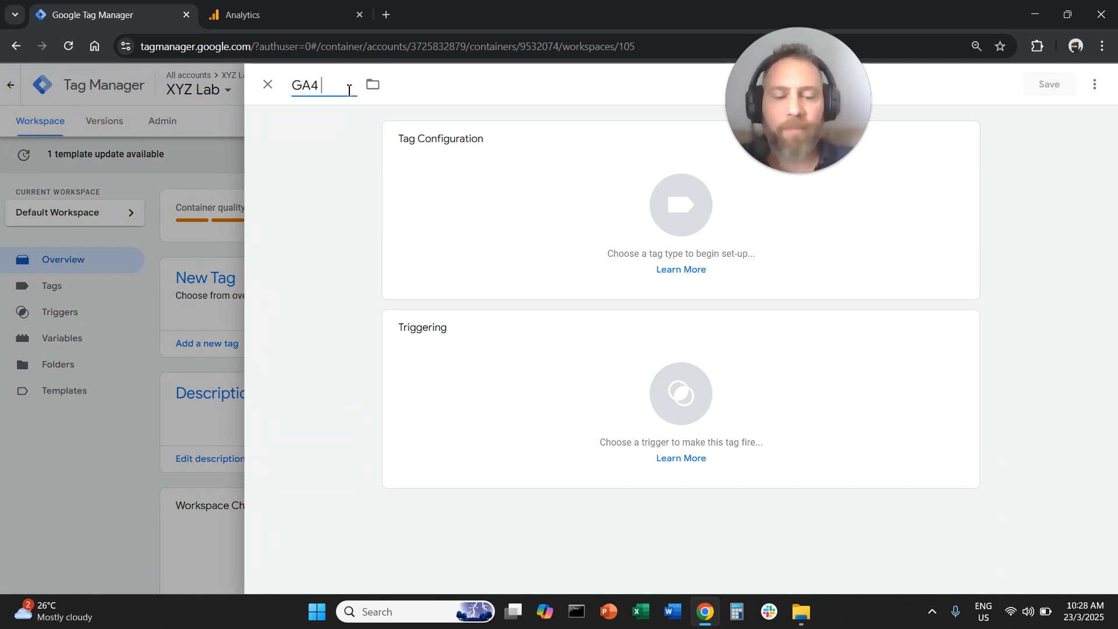
{"action": "type", "text": "| My Event"}
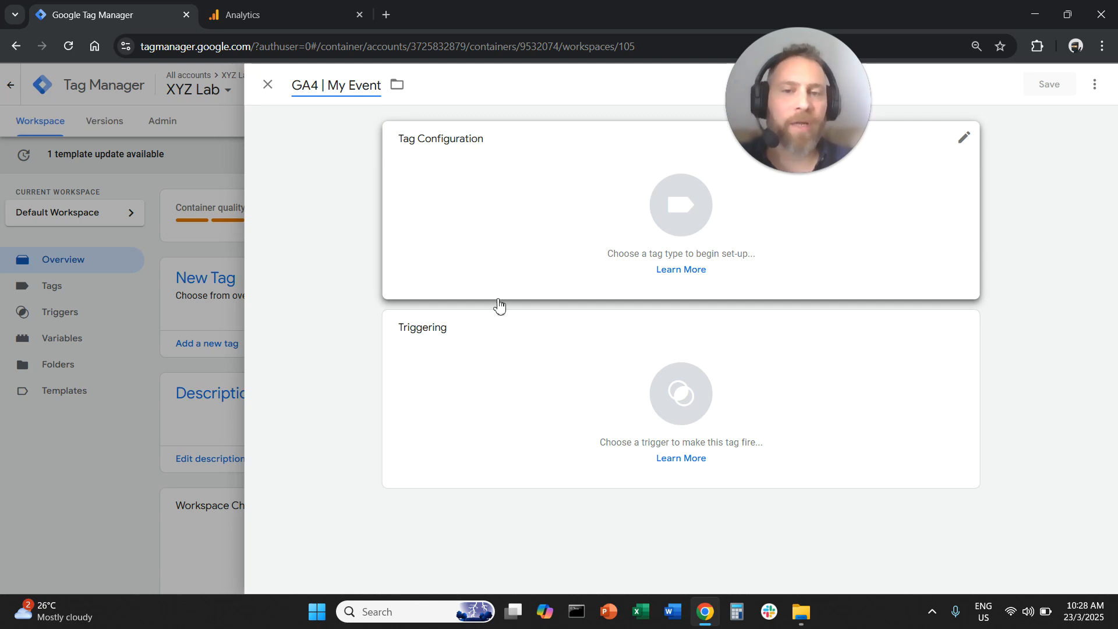
Step: Set the new tag's type to Google Analytics: GA4 Event
{"action": "right_click", "coordinate": [492, 153]}
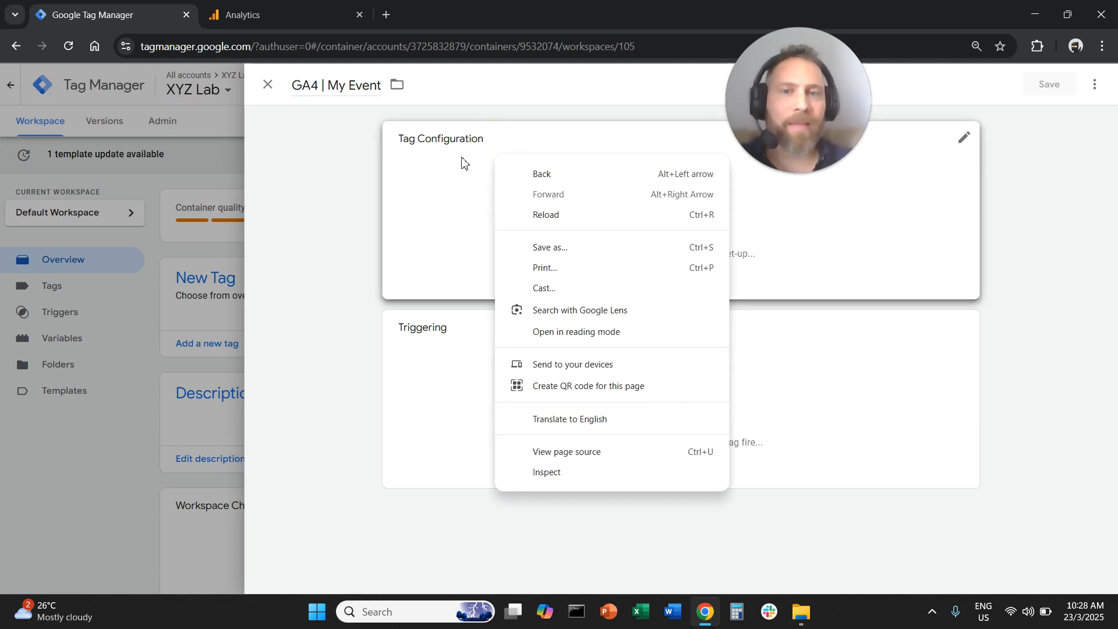
{"action": "left_click", "coordinate": [341, 170]}
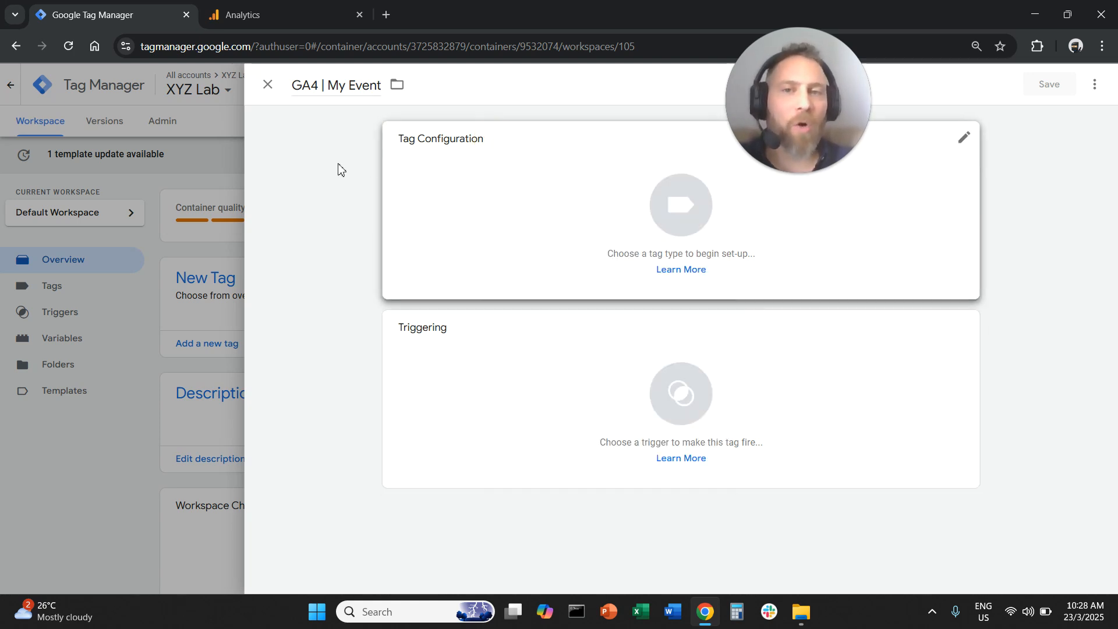
{"action": "left_click", "coordinate": [464, 165]}
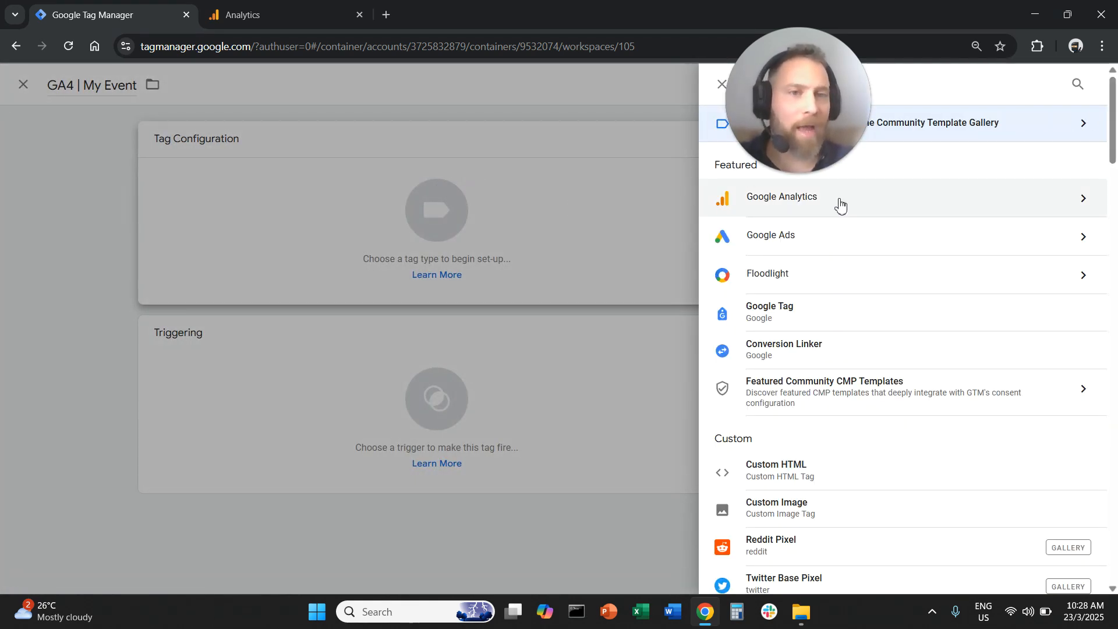
{"action": "left_click", "coordinate": [840, 205]}
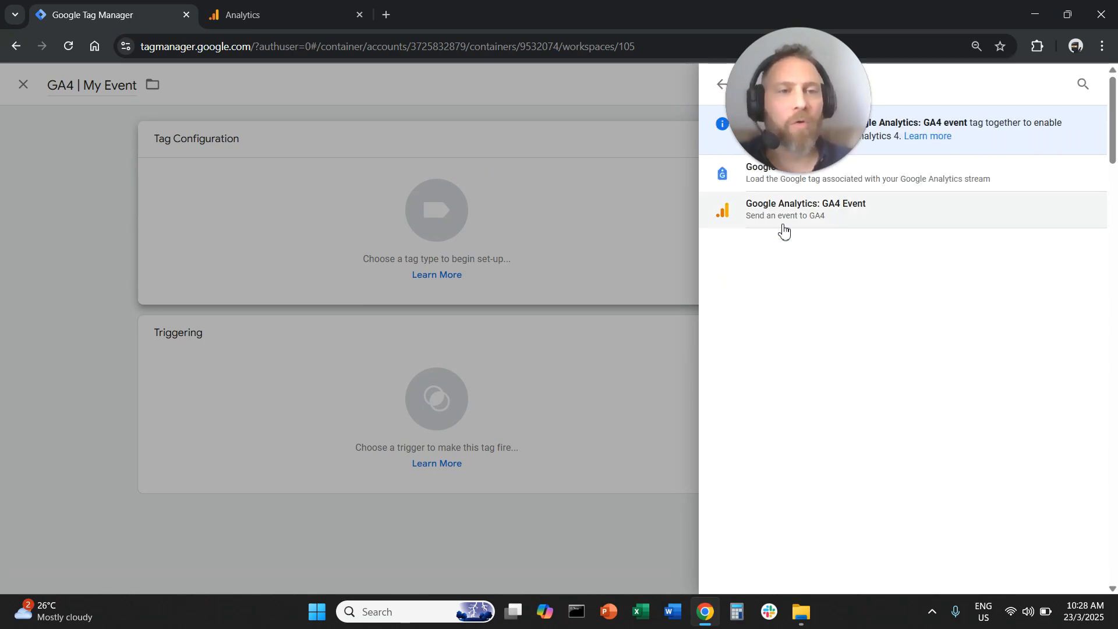
{"action": "left_click", "coordinate": [824, 221]}
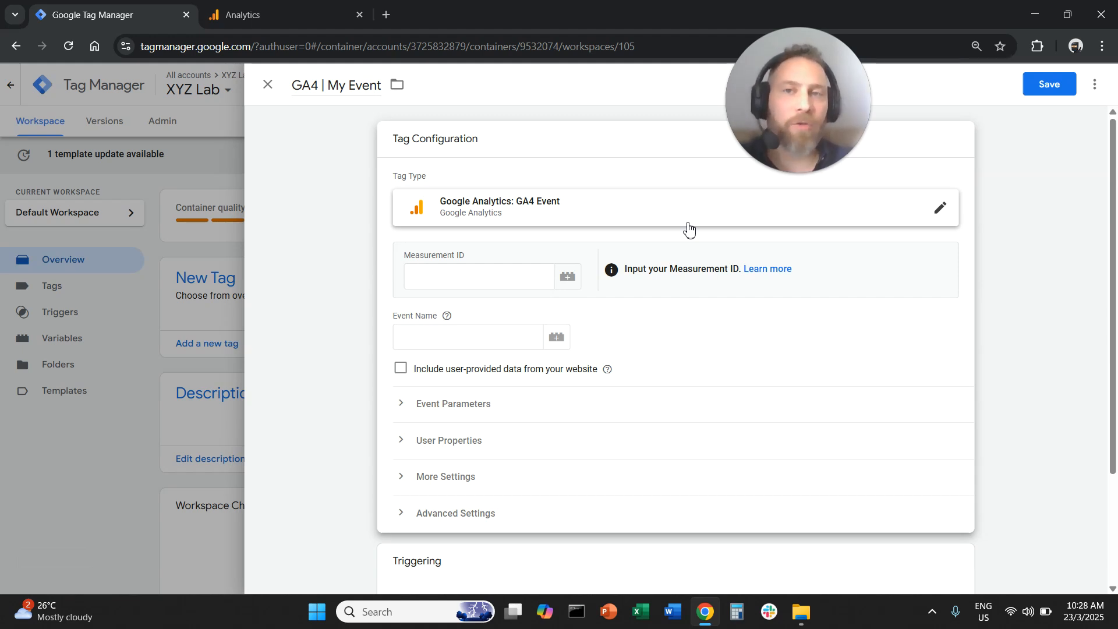
Step: Copy the XYZ Lab web stream's measurement ID from the Google Analytics data streams and enter it as the tag's Measurement ID in Tag Manager
{"action": "left_click", "coordinate": [487, 280]}
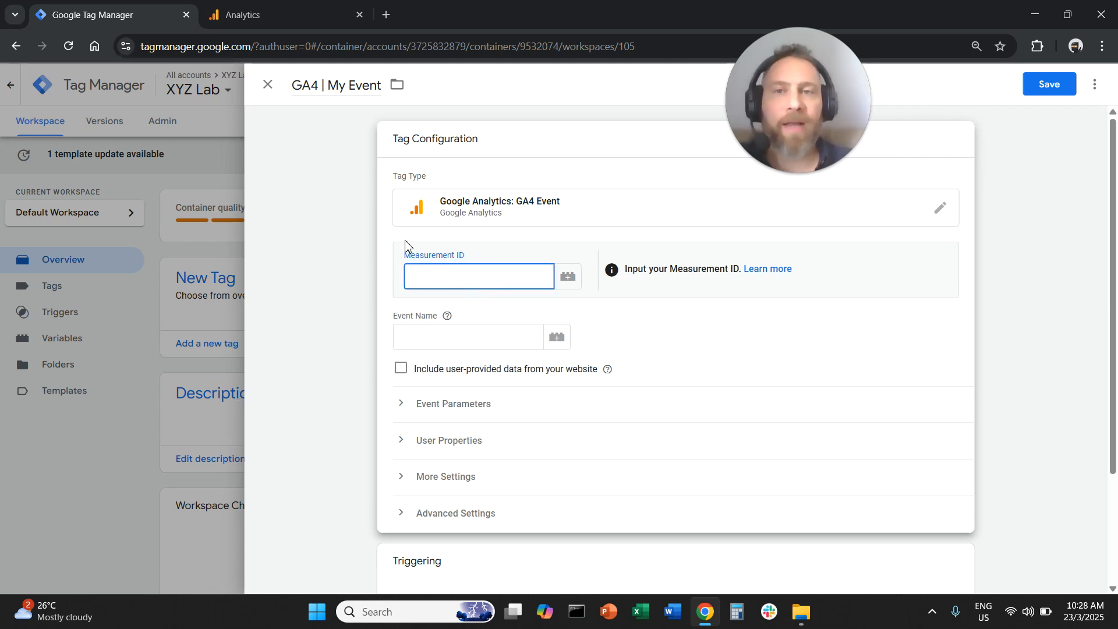
{"action": "left_click", "coordinate": [304, 12]}
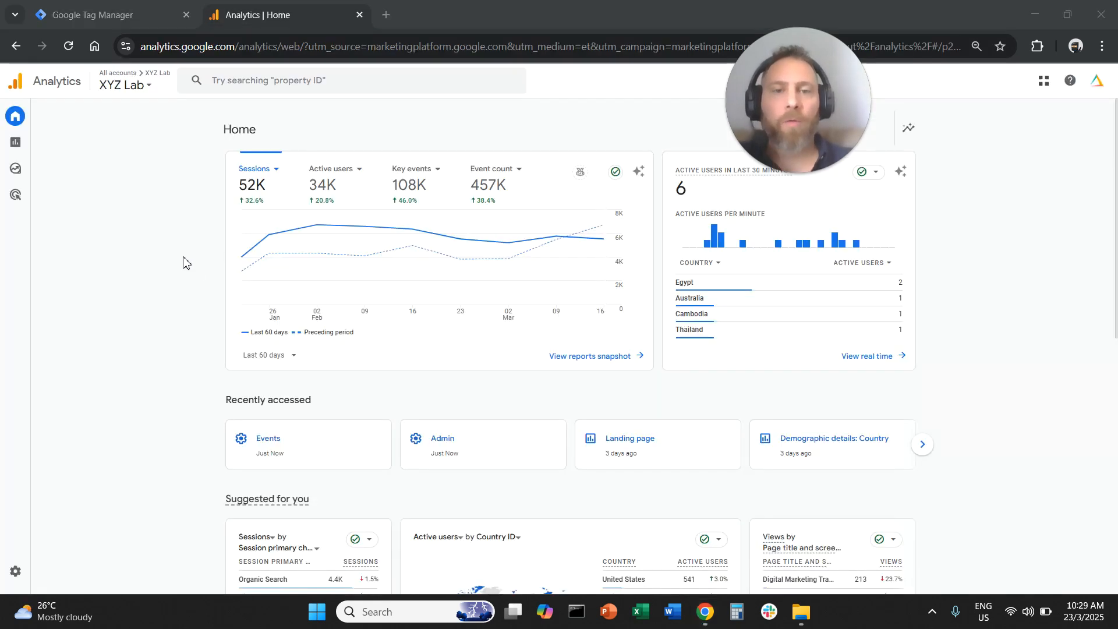
{"action": "left_click", "coordinate": [26, 569]}
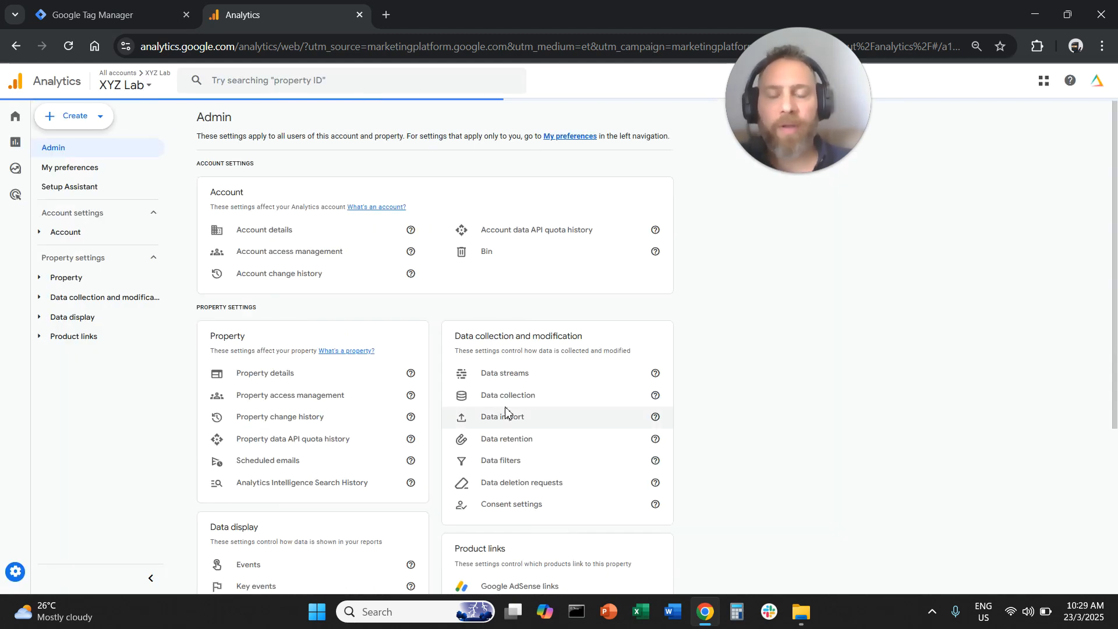
{"action": "left_click", "coordinate": [506, 375]}
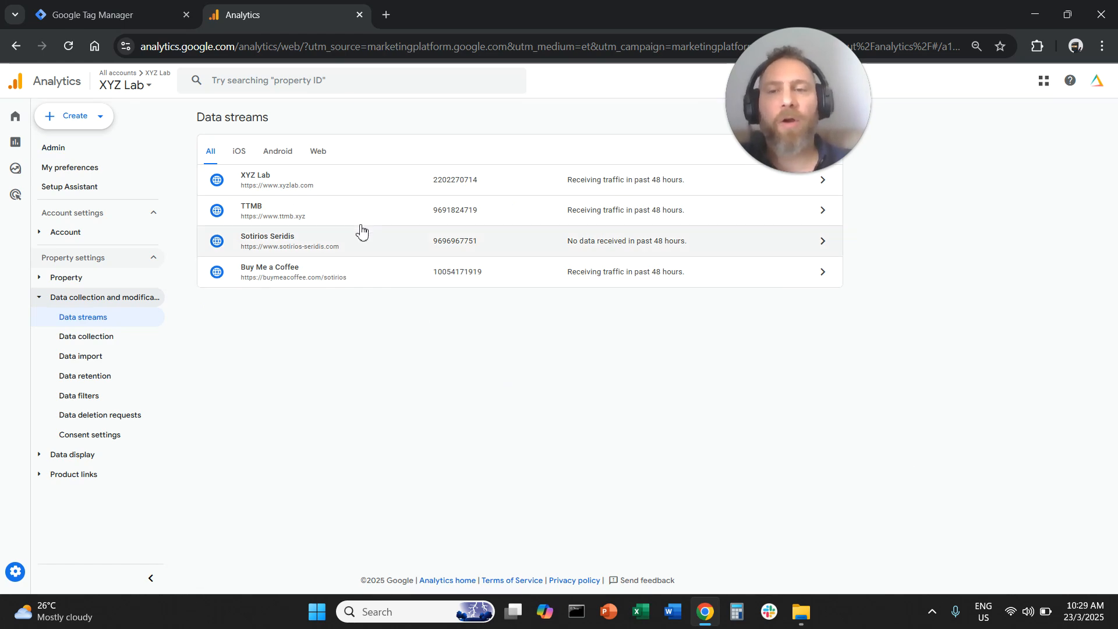
{"action": "left_click", "coordinate": [366, 187]}
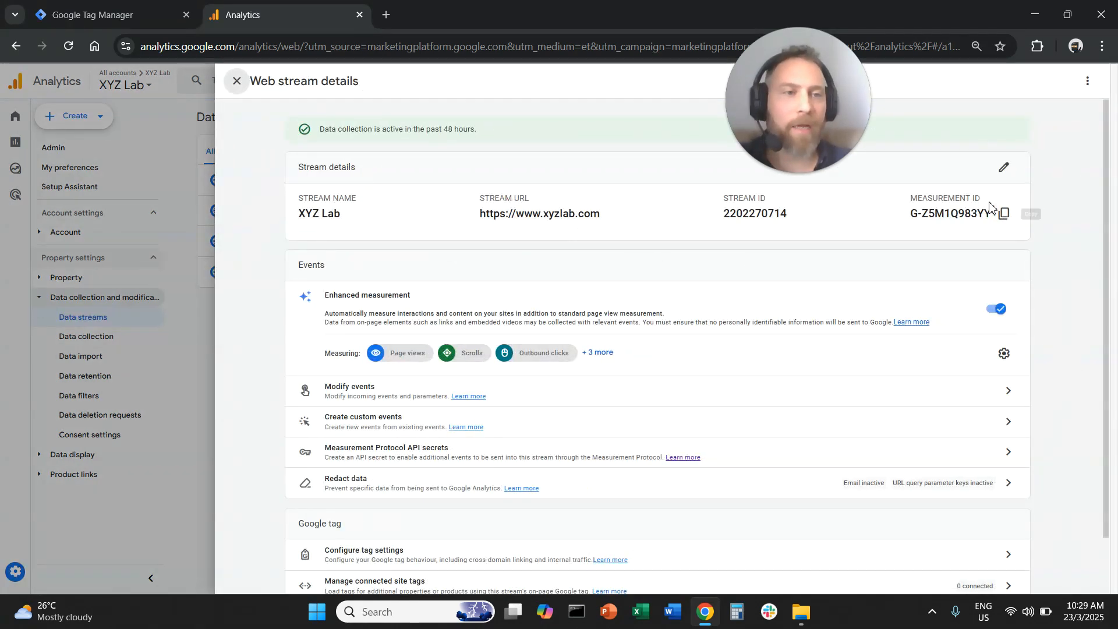
{"action": "triple_click", "coordinate": [932, 202]}
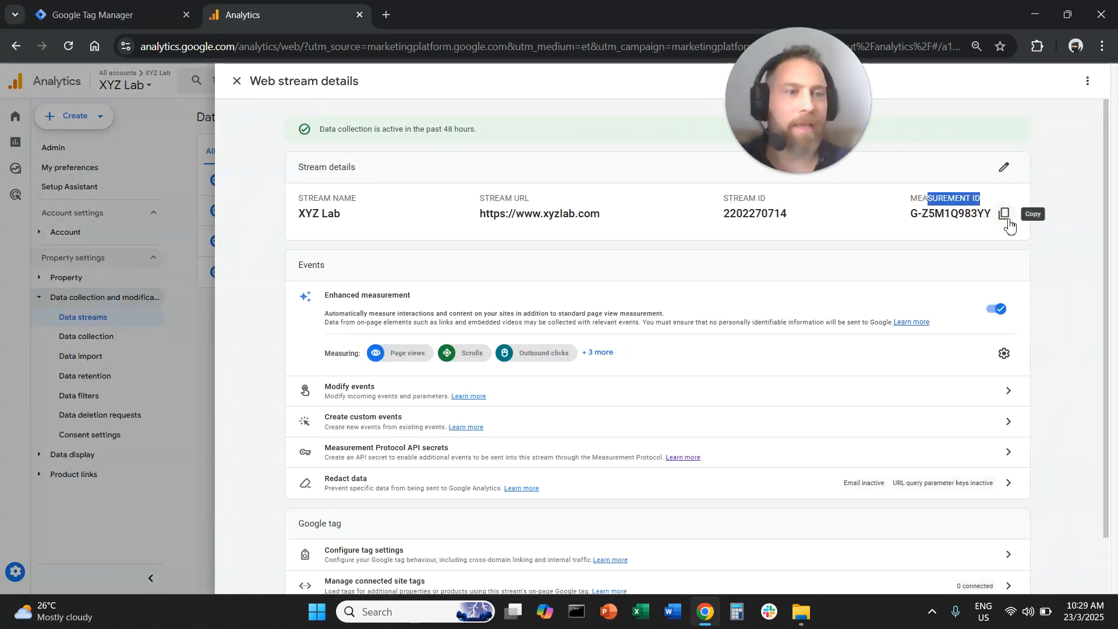
{"action": "left_click", "coordinate": [1006, 220]}
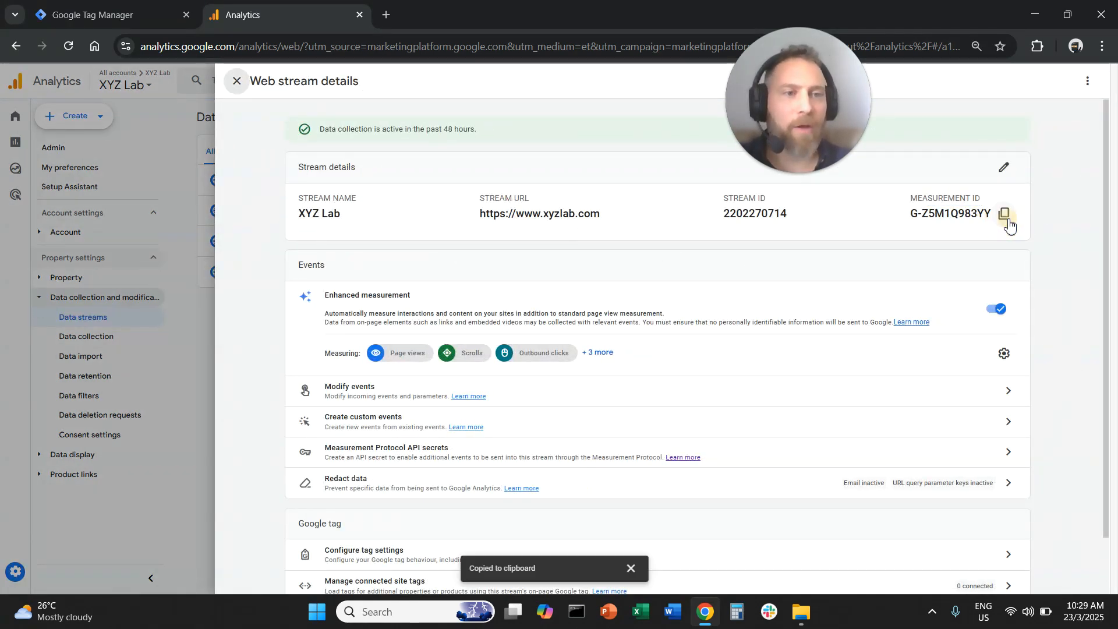
{"action": "left_click", "coordinate": [109, 17]}
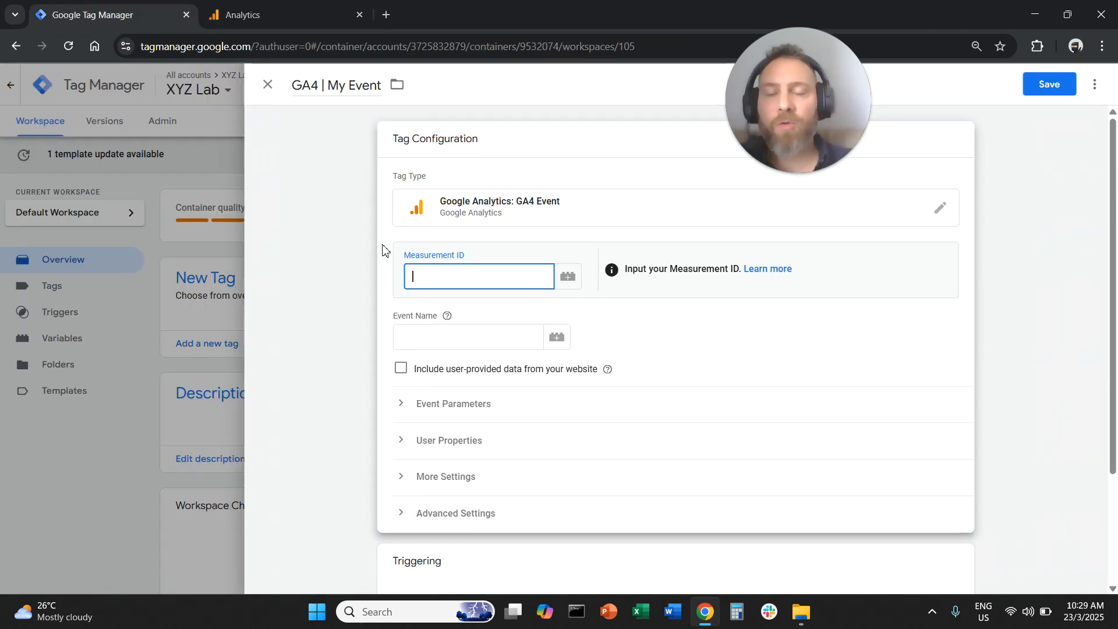
{"action": "key", "text": "ctrl+v"}
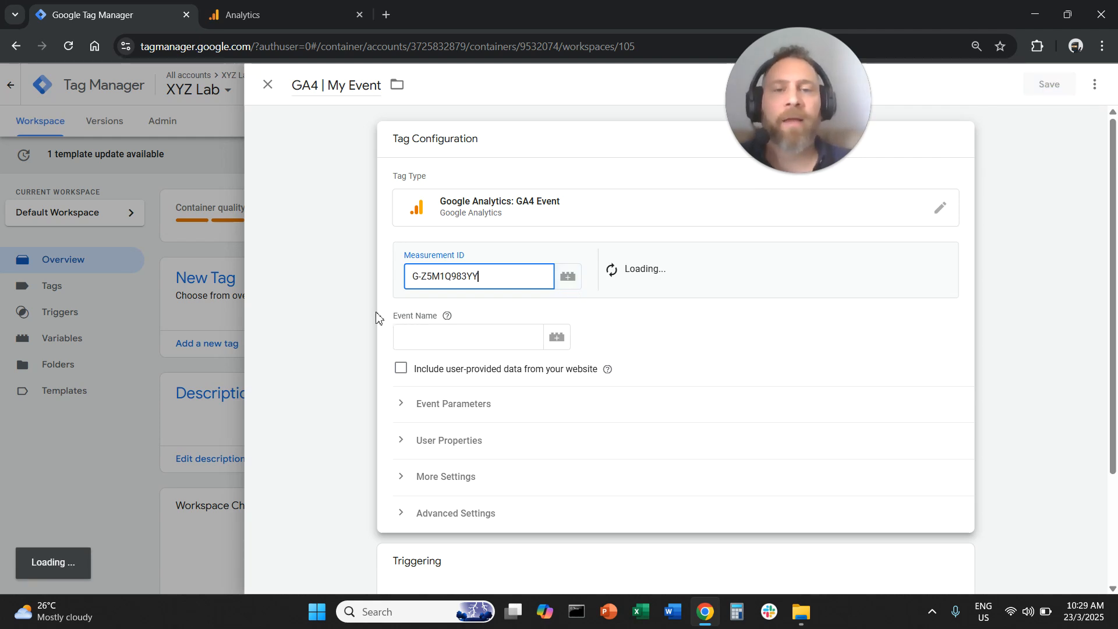
Step: Set the tag's event name to add_cart and finish editing the tag configuration
{"action": "left_click", "coordinate": [463, 339]}
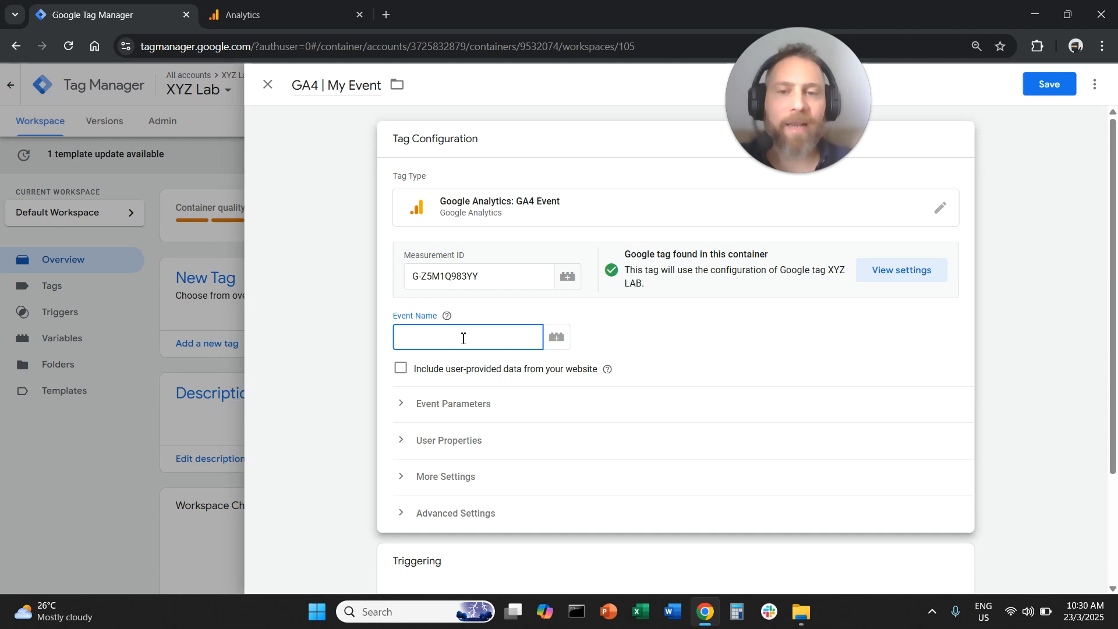
{"action": "type", "text": "add"}
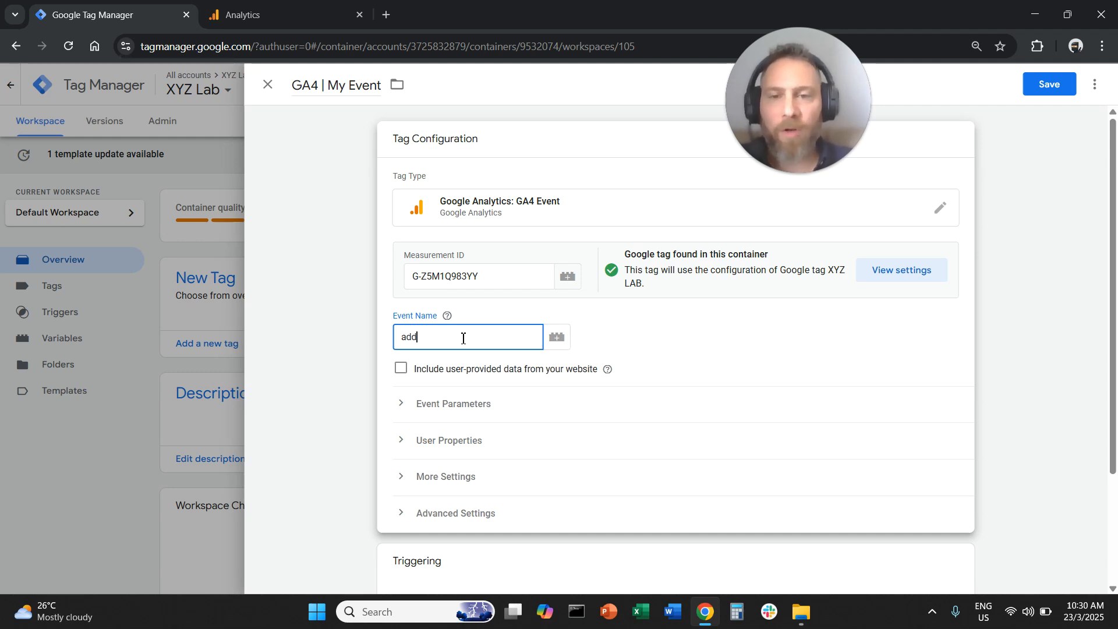
{"action": "type", "text": "_to_cart"}
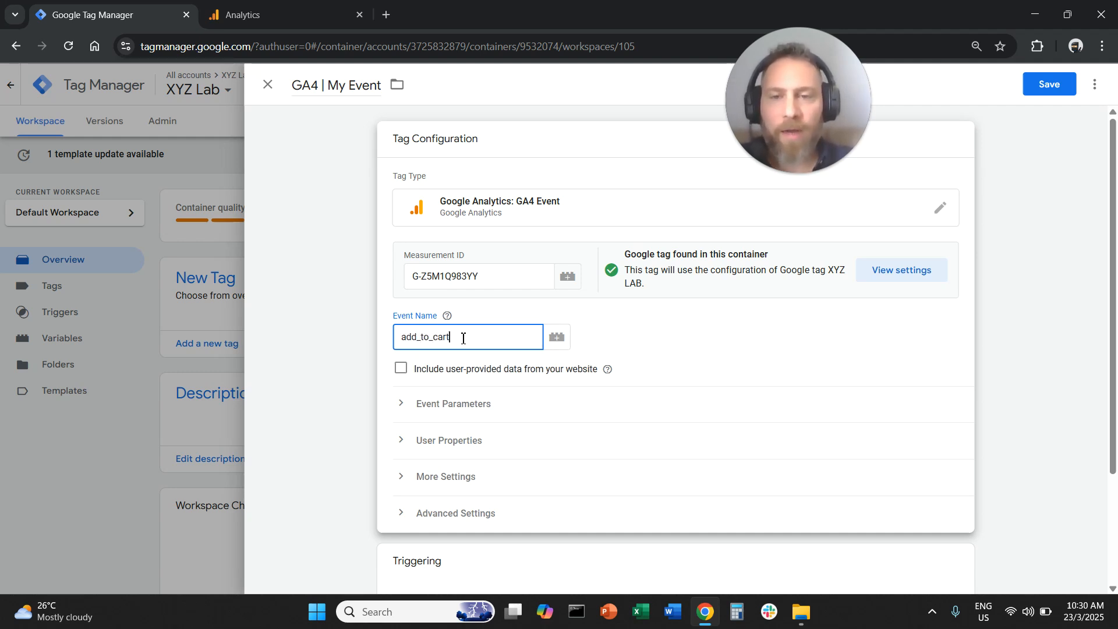
{"action": "key", "text": "BackSpace"}
{"action": "key", "text": "BackSpace"}
{"action": "key", "text": "BackSpace"}
{"action": "key", "text": "BackSpace"}
{"action": "key", "text": "BackSpace"}
{"action": "key", "text": "BackSpace"}
{"action": "key", "text": "BackSpace"}
{"action": "type", "text": "ToCart"}
{"action": "key", "text": "BackSpace"}
{"action": "key", "text": "BackSpace"}
{"action": "key", "text": "BackSpace"}
{"action": "key", "text": "BackSpace"}
{"action": "key", "text": "BackSpace"}
{"action": "key", "text": "BackSpace"}
{"action": "type", "text": "_cart"}
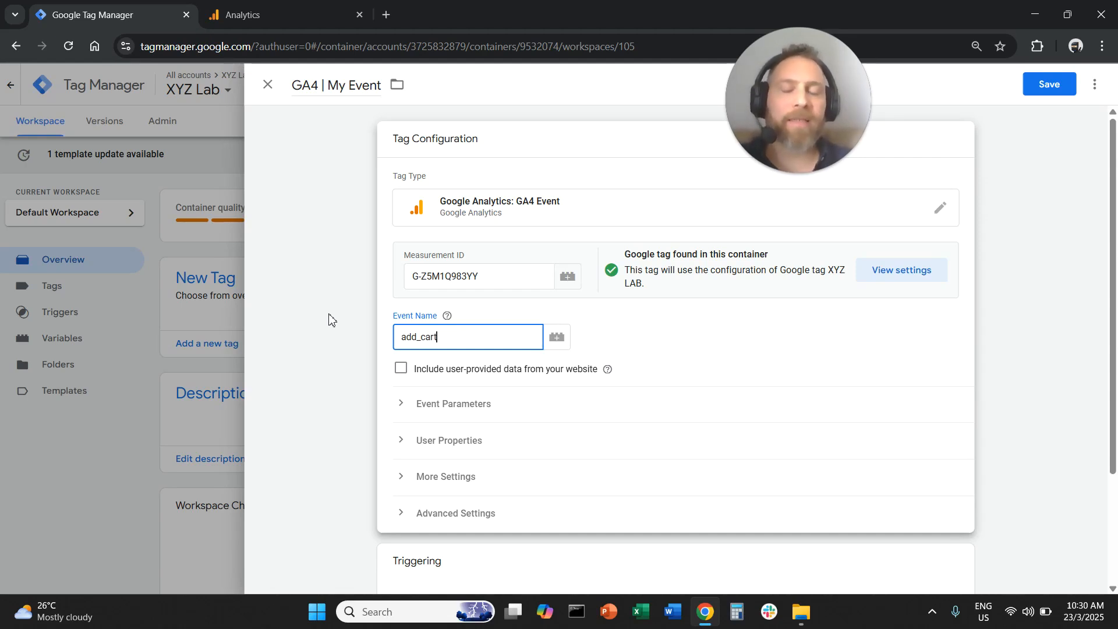
{"action": "triple_click", "coordinate": [475, 279]}
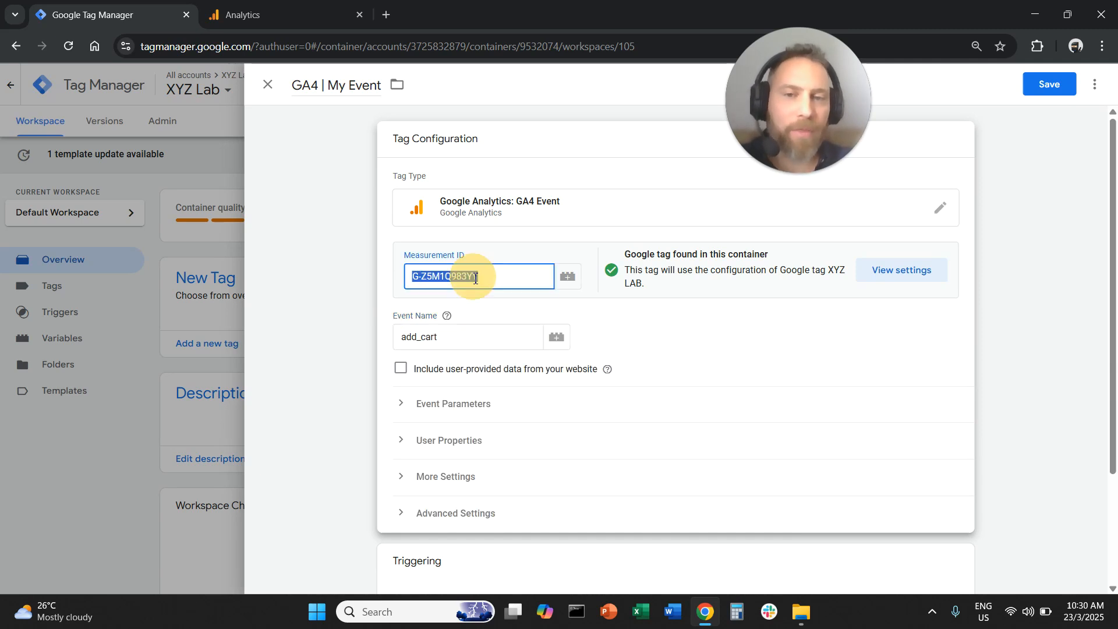
{"action": "left_click", "coordinate": [481, 330]}
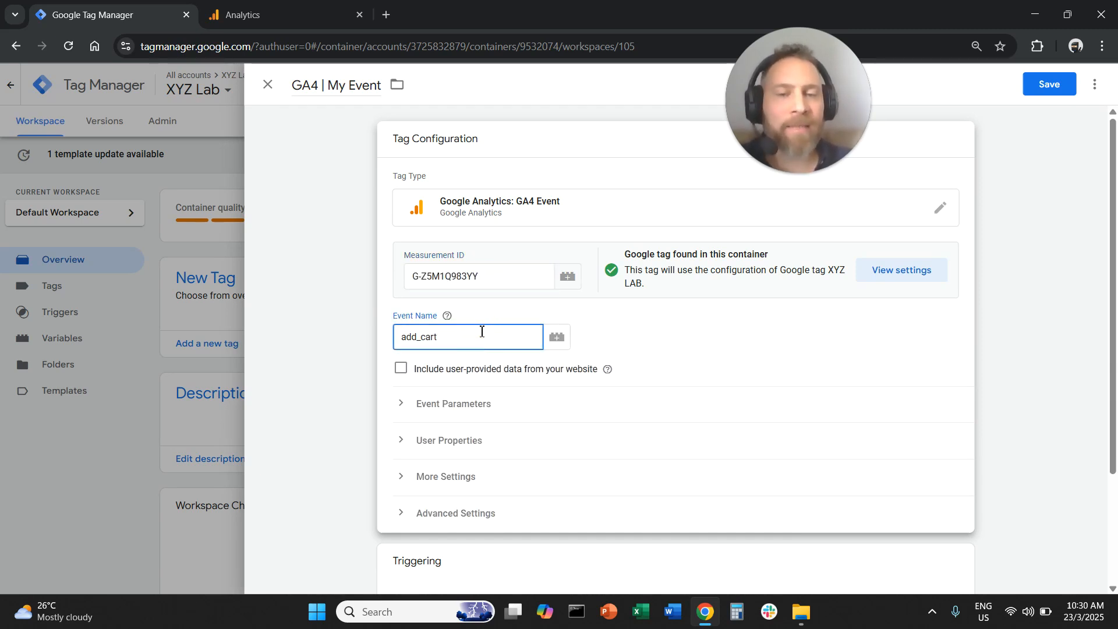
{"action": "left_click", "coordinate": [330, 305]}
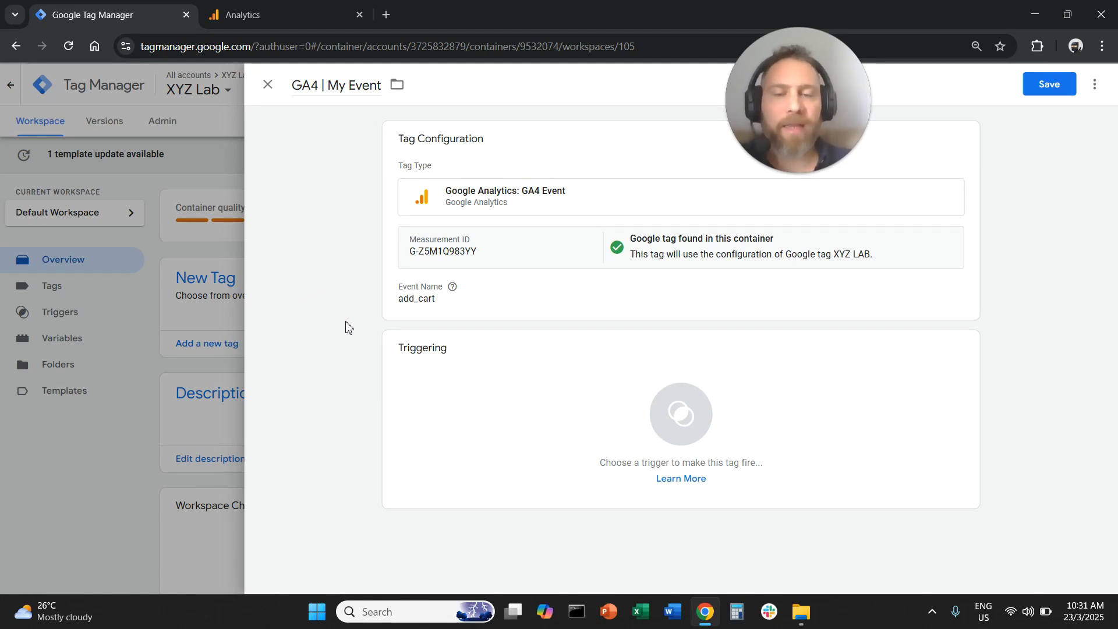
Step: Create a new trigger for the tag and name it "Add to Cart"
{"action": "left_click", "coordinate": [530, 349]}
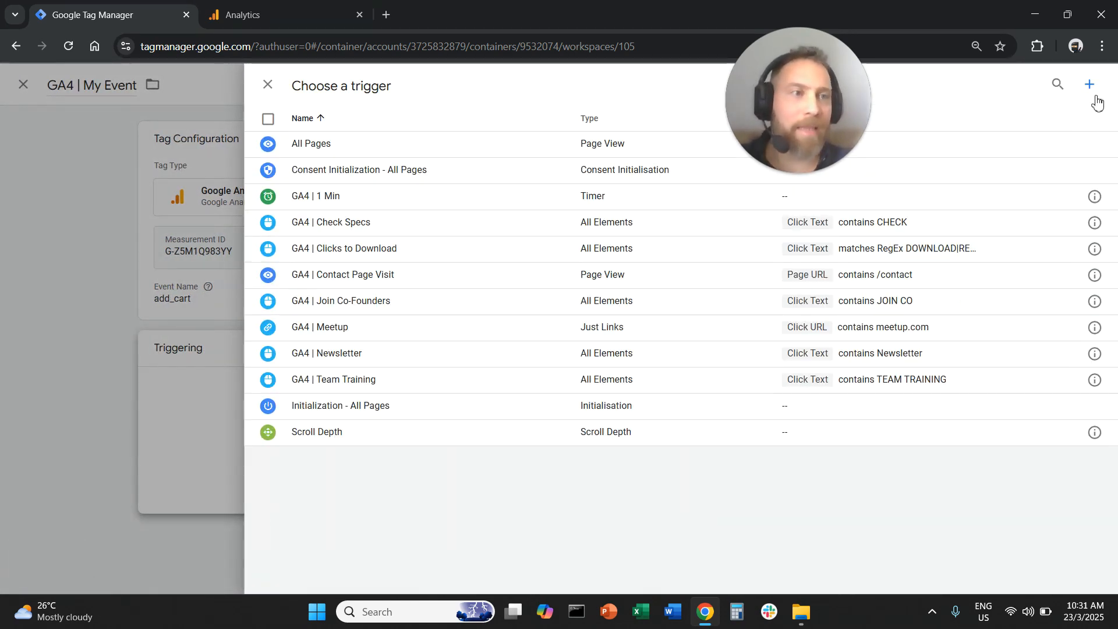
{"action": "left_click", "coordinate": [1093, 90]}
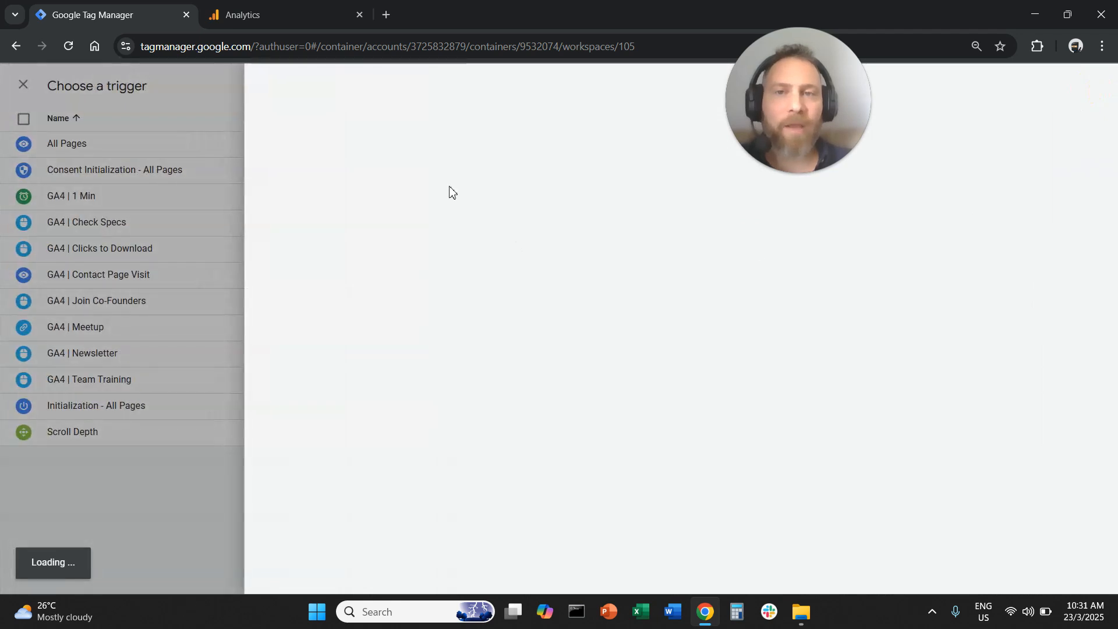
{"action": "left_click", "coordinate": [338, 84]}
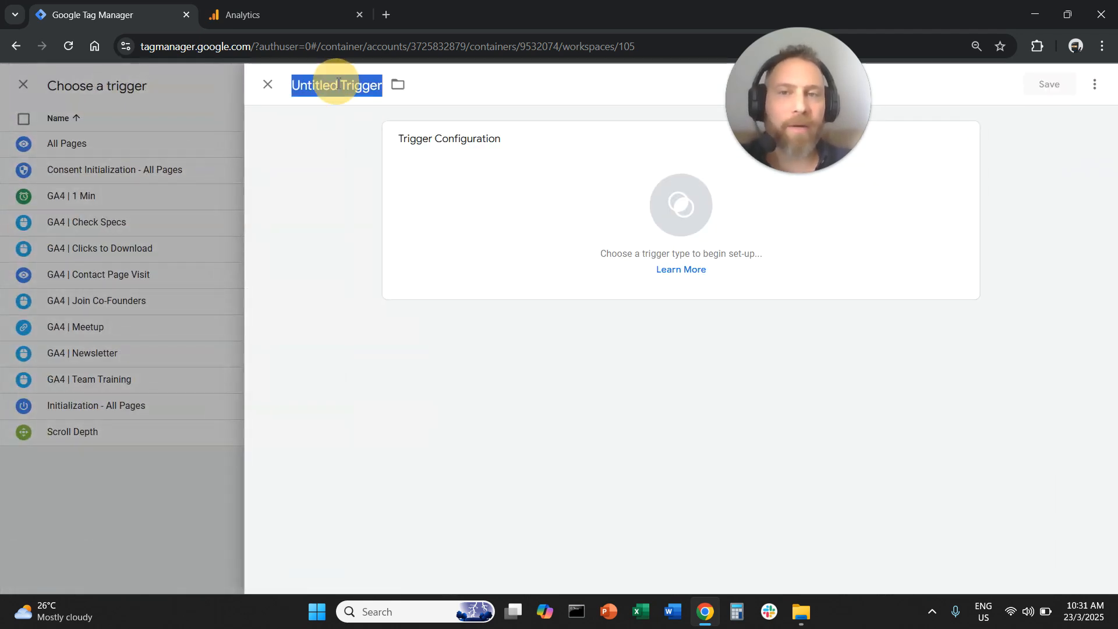
{"action": "type", "text": "Ad"}
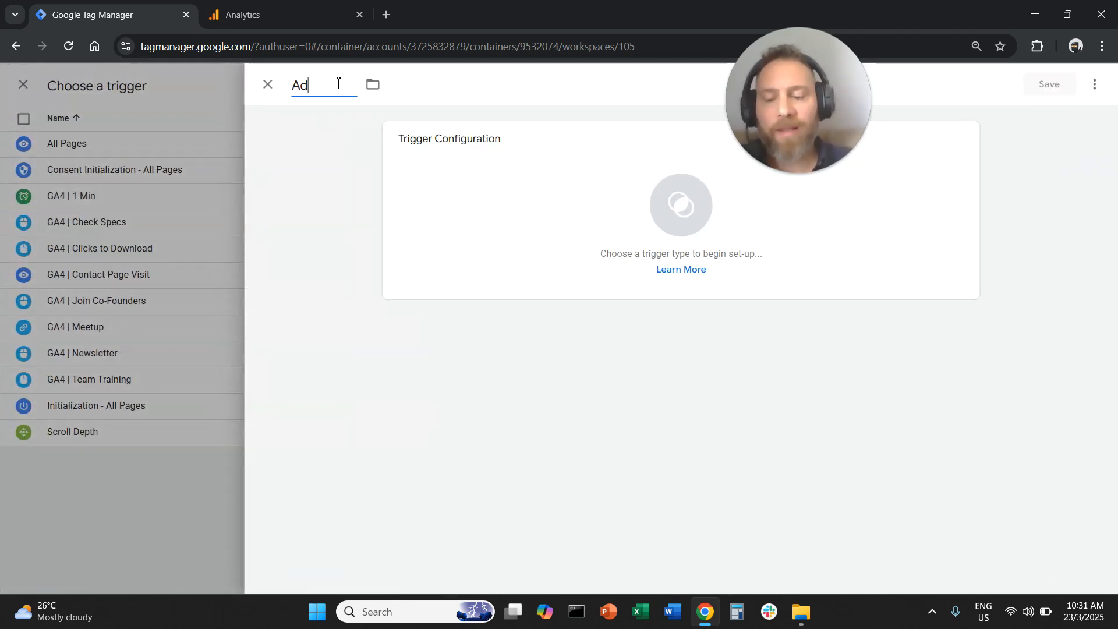
{"action": "type", "text": "d to Cart"}
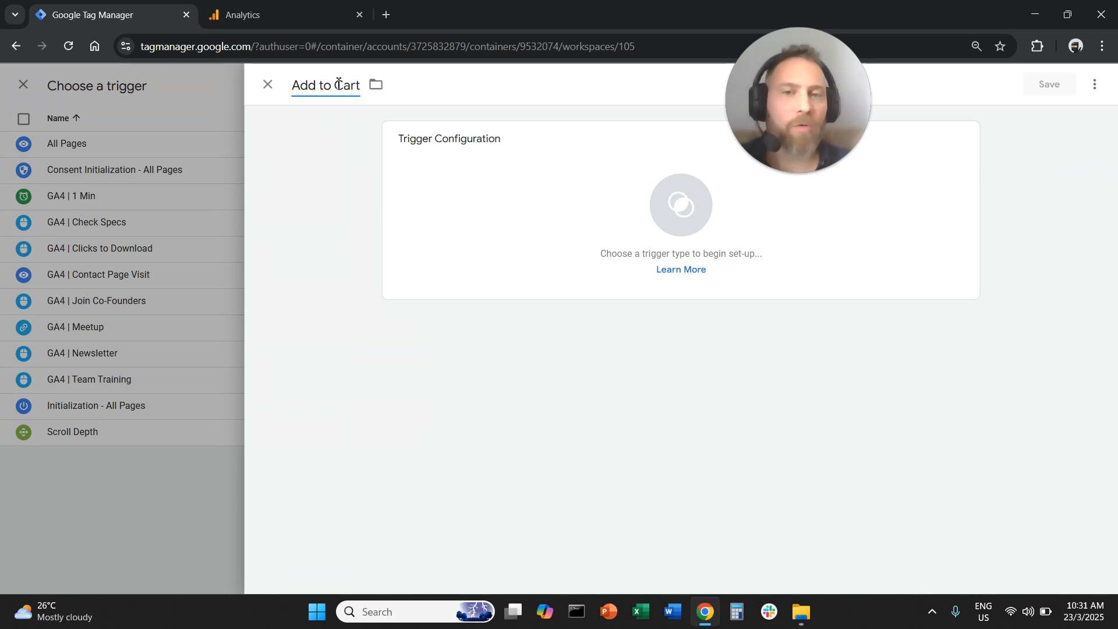
Step: Set the new trigger's type to Page View
{"action": "left_click", "coordinate": [482, 144]}
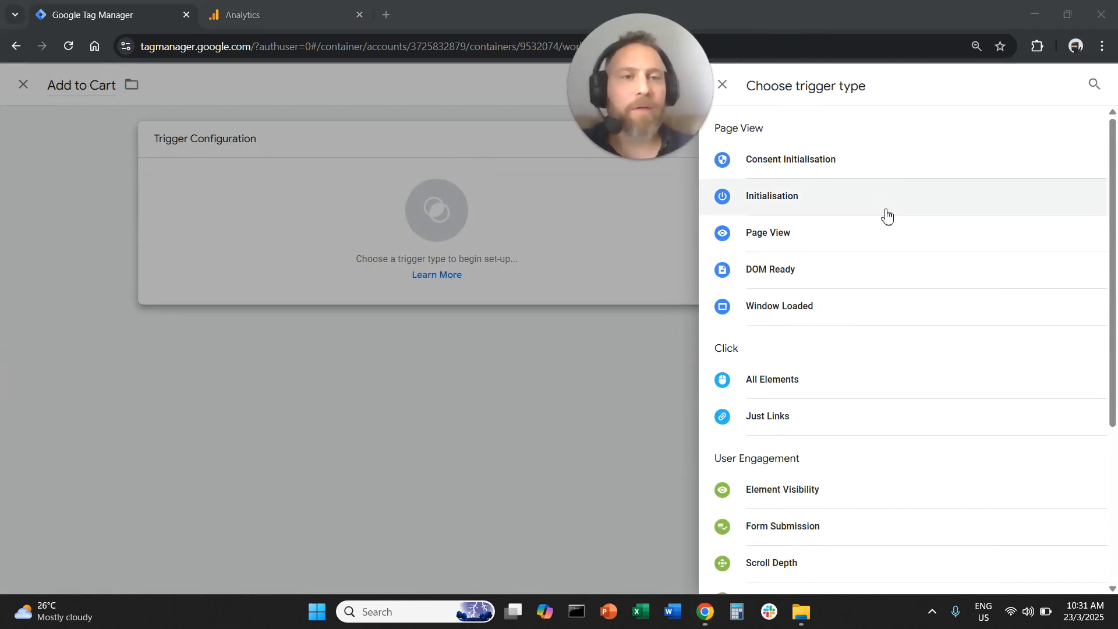
{"action": "left_click_drag", "start_coordinate": [796, 87], "coordinate": [880, 95]}
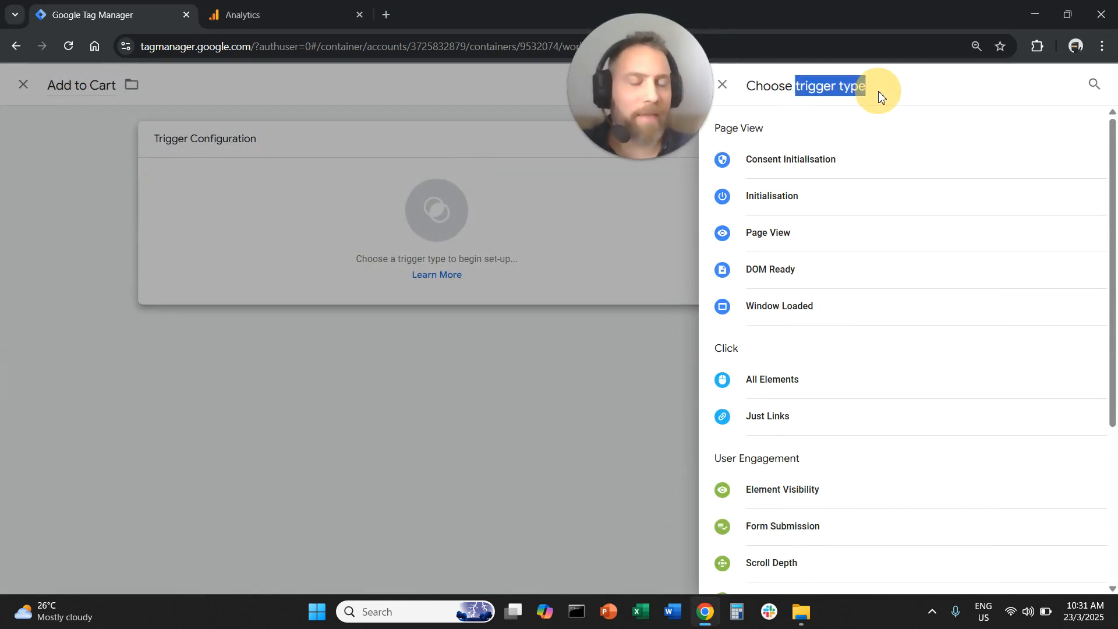
{"action": "left_click", "coordinate": [835, 244]}
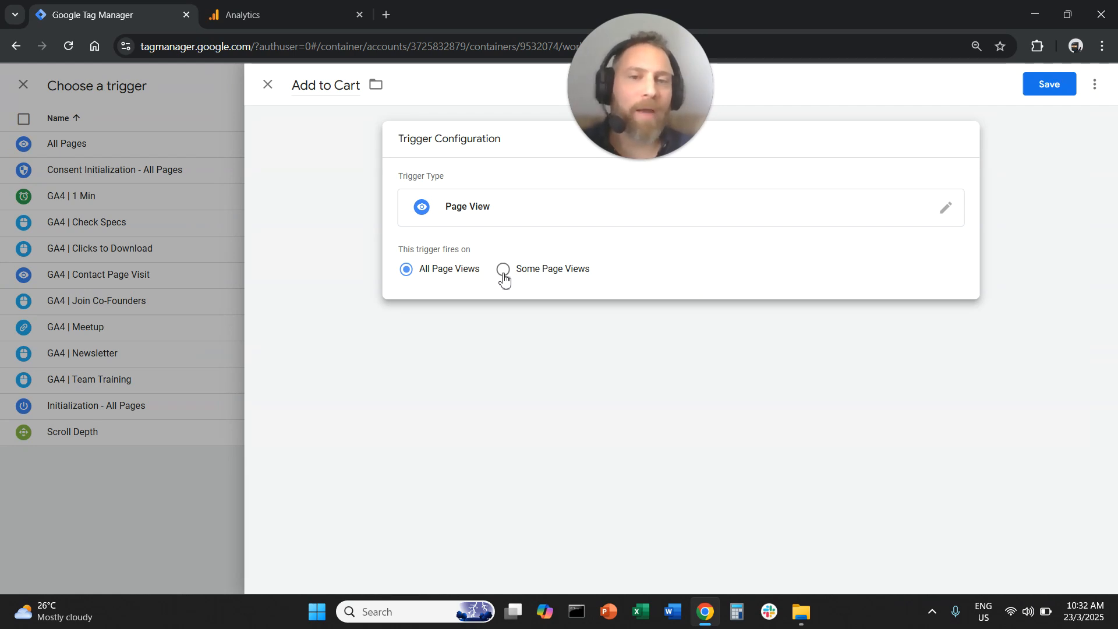
Step: Make the trigger fire on some page views where Page URL contains /cart, and save it to the tag
{"action": "left_click", "coordinate": [504, 272]}
{"action": "left_click", "coordinate": [494, 323]}
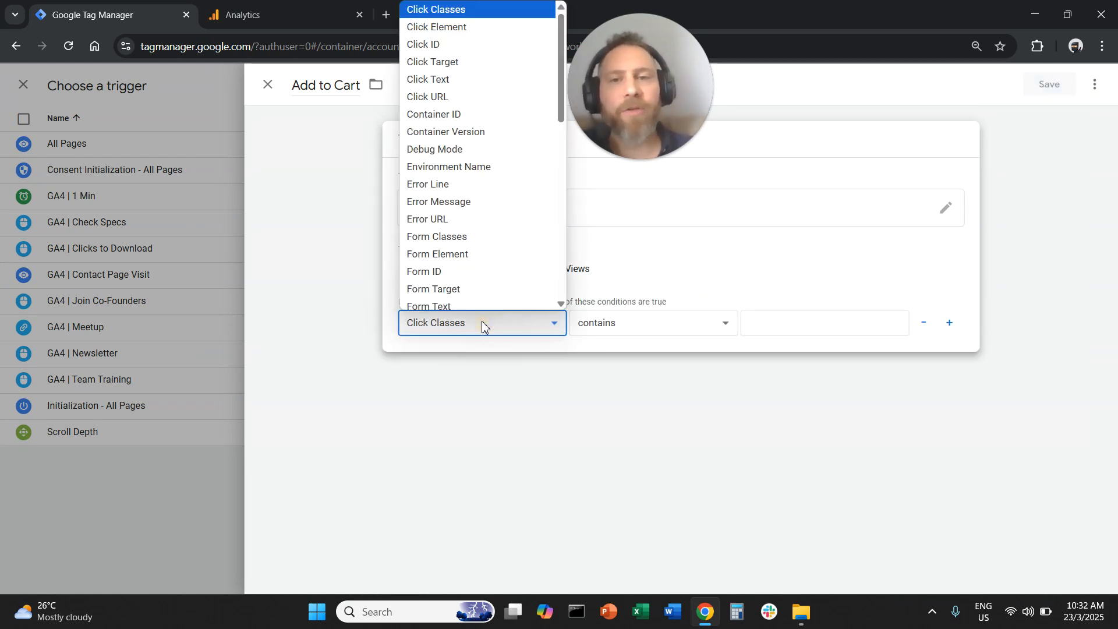
{"action": "scroll", "coordinate": [469, 256], "scroll_direction": "up", "scroll_amount": 1}
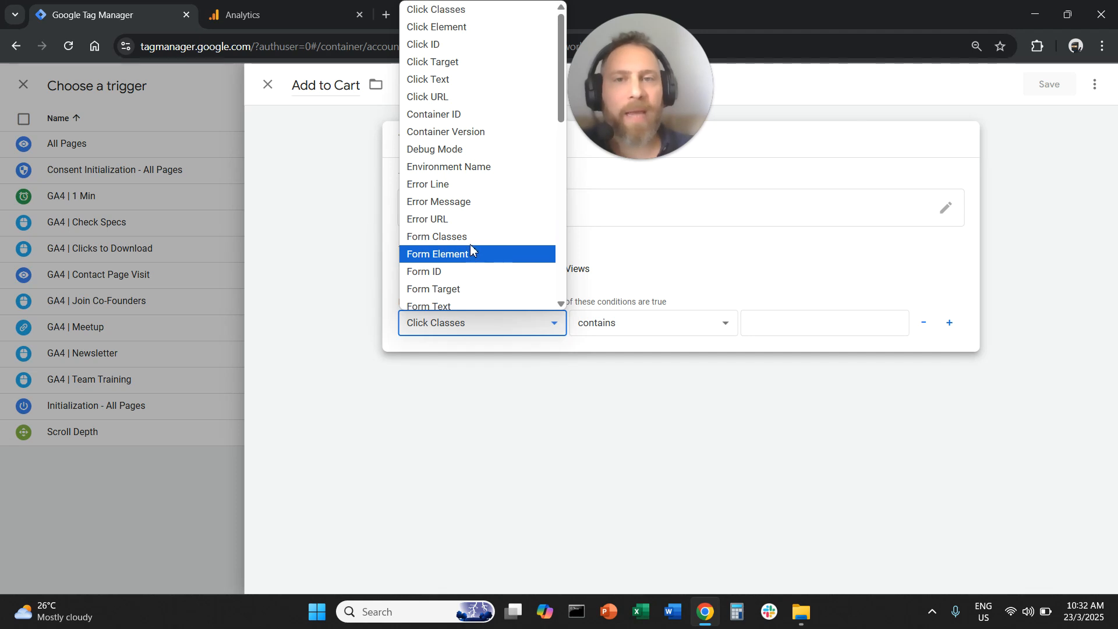
{"action": "scroll", "coordinate": [472, 246], "scroll_direction": "down", "scroll_amount": 5}
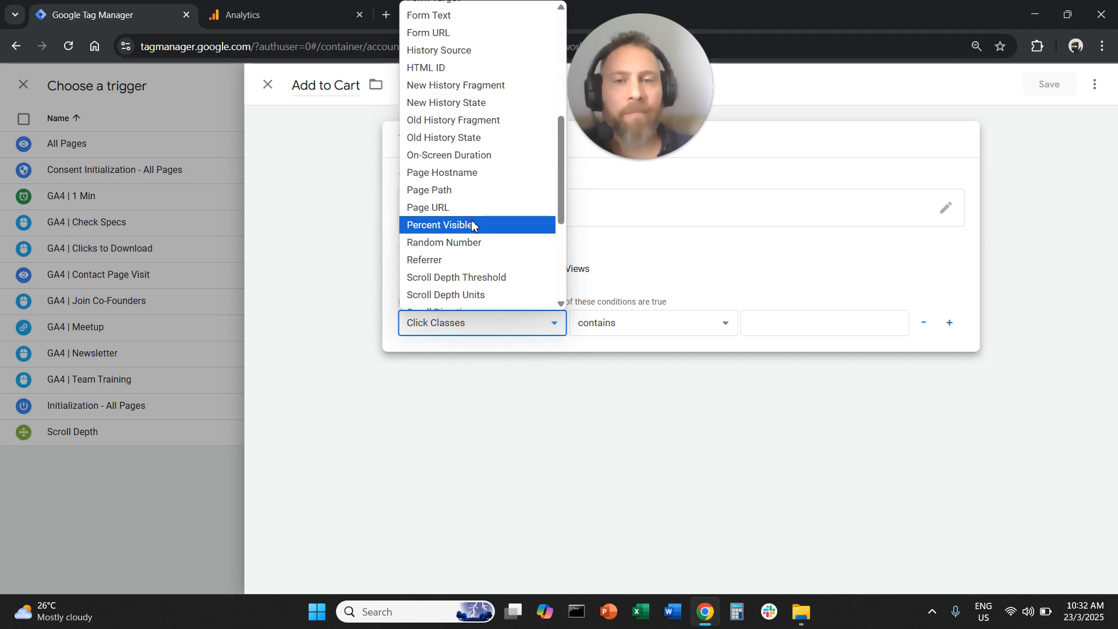
{"action": "left_click", "coordinate": [475, 209]}
{"action": "left_click", "coordinate": [734, 316]}
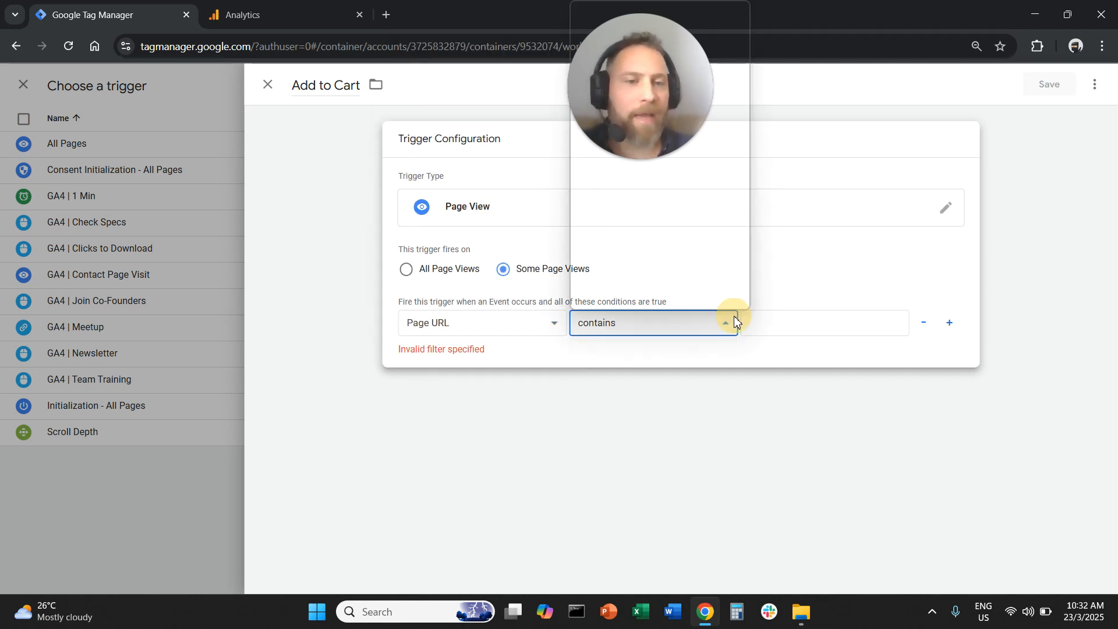
{"action": "left_click", "coordinate": [788, 320]}
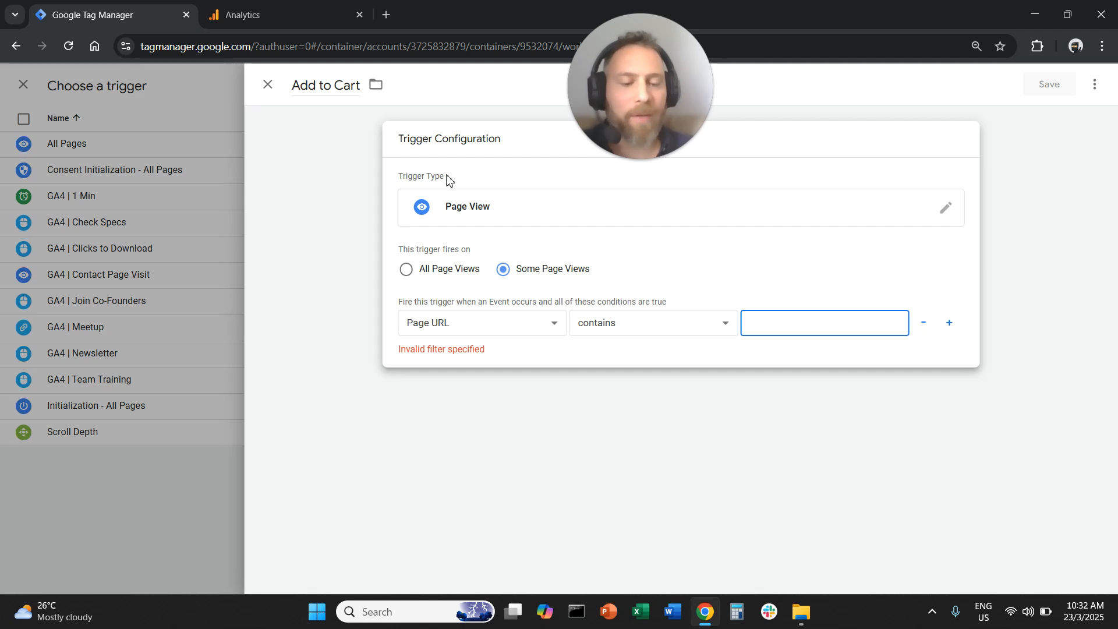
{"action": "type", "text": "/cart"}
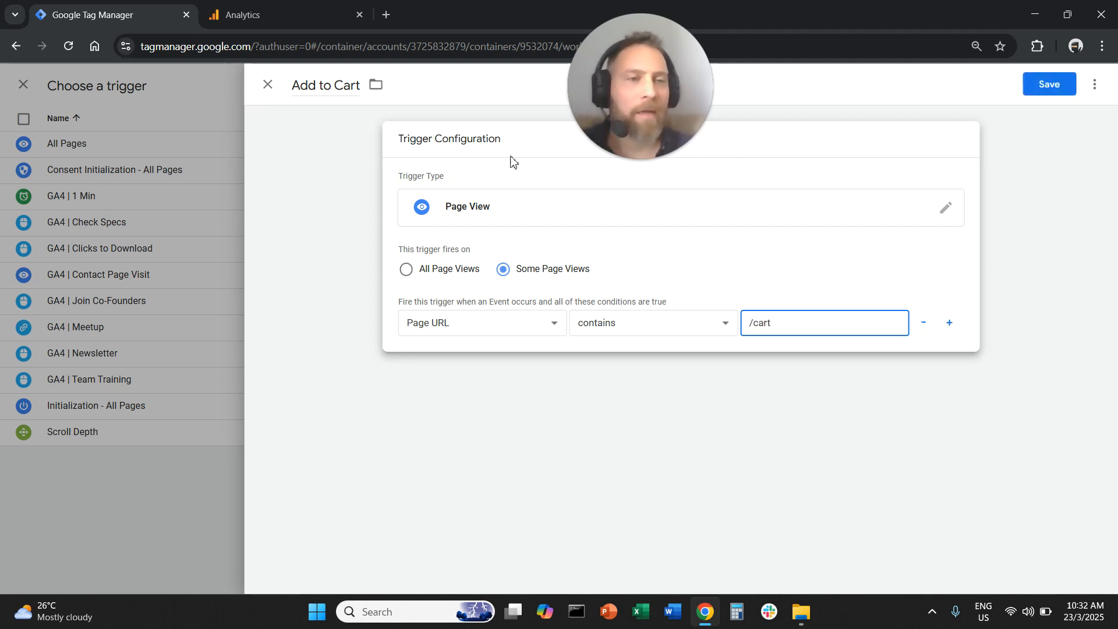
{"action": "left_click", "coordinate": [1034, 76]}
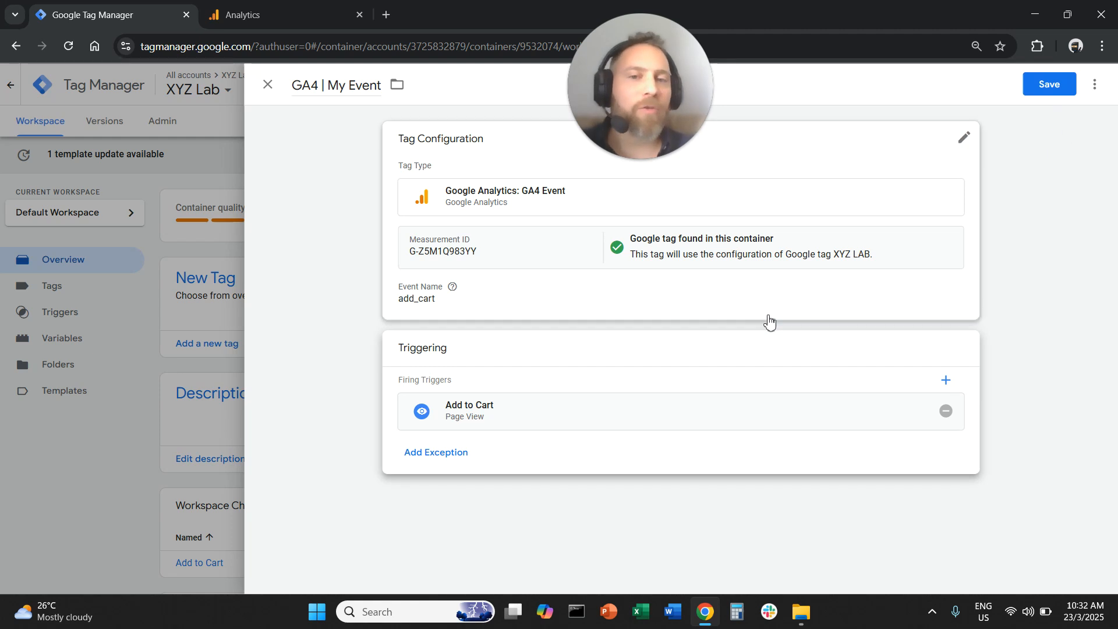
Step: Reopen the Add to Cart trigger for editing and try the Click - All Elements trigger type
{"action": "left_click", "coordinate": [576, 424]}
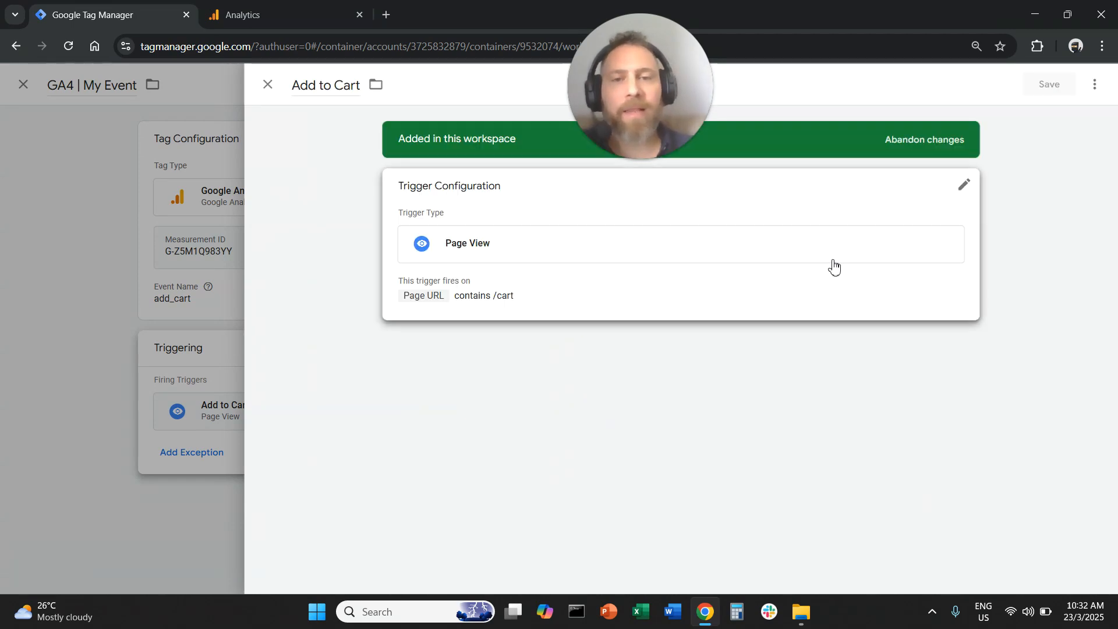
{"action": "left_click", "coordinate": [963, 185]}
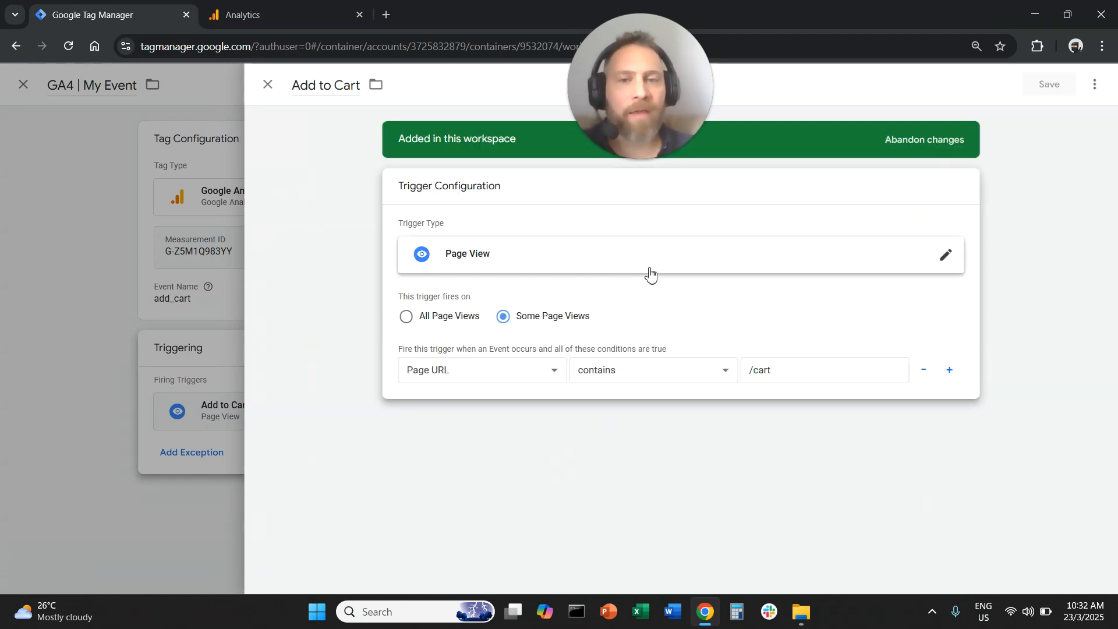
{"action": "left_click", "coordinate": [586, 268]}
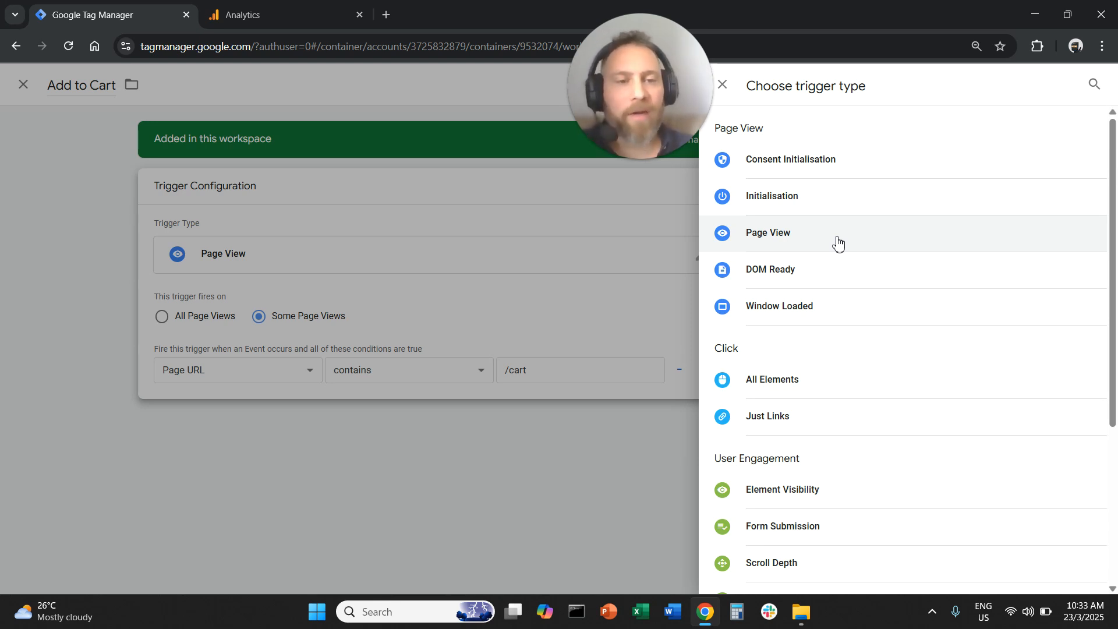
{"action": "left_click", "coordinate": [799, 385]}
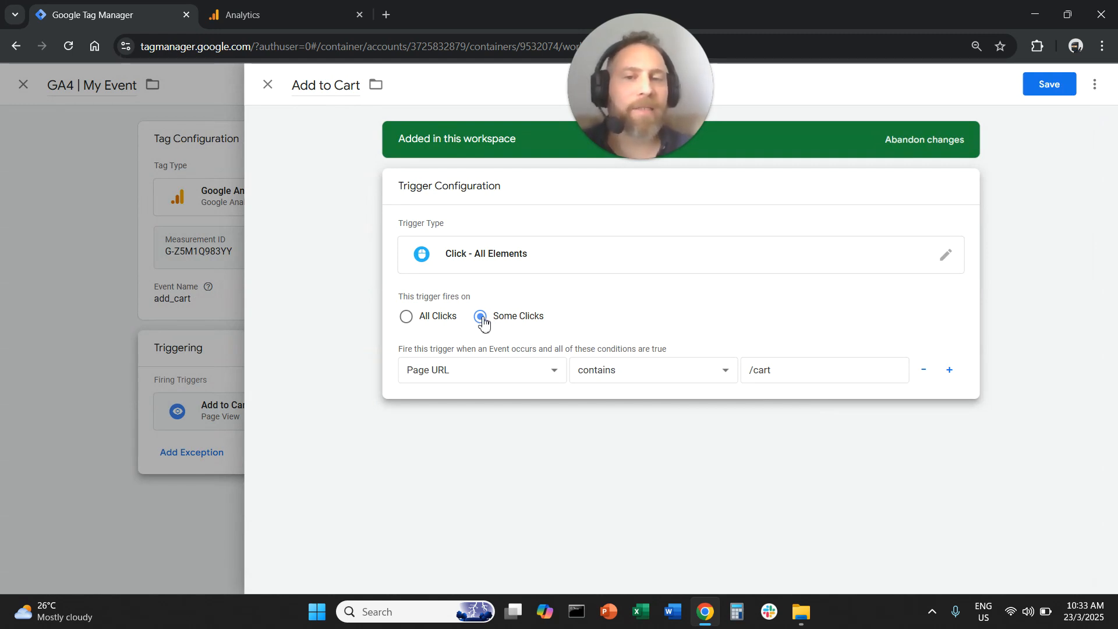
Step: Try a firing condition of Click Text contains "segshw", and close the trigger without saving the changes
{"action": "left_click", "coordinate": [537, 364]}
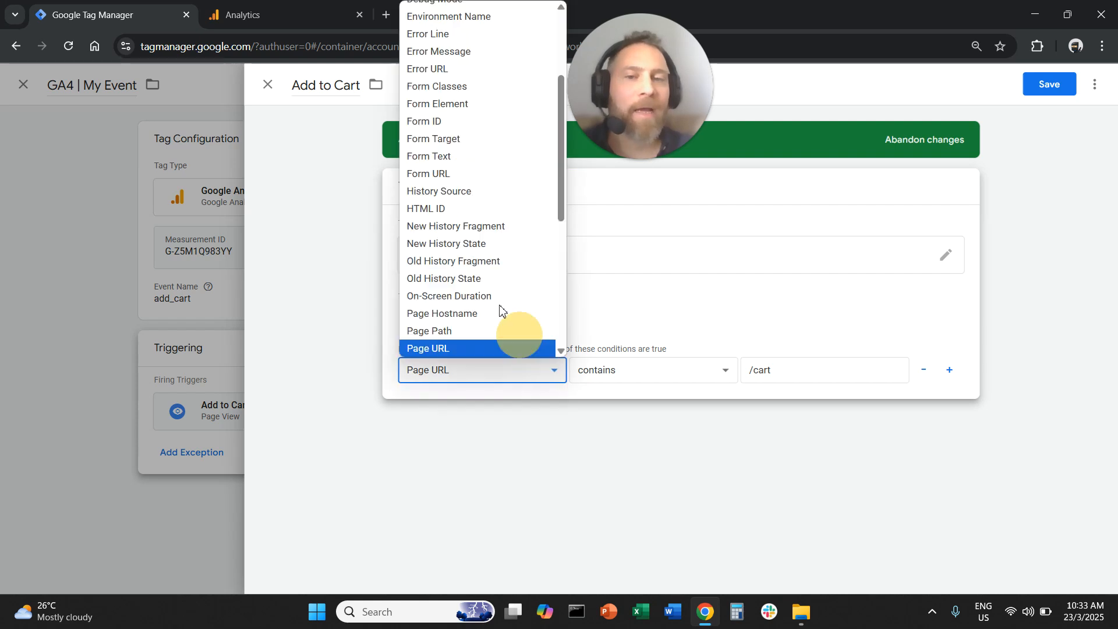
{"action": "scroll", "coordinate": [466, 245], "scroll_direction": "down", "scroll_amount": 5}
{"action": "scroll", "coordinate": [474, 221], "scroll_direction": "up", "scroll_amount": 8}
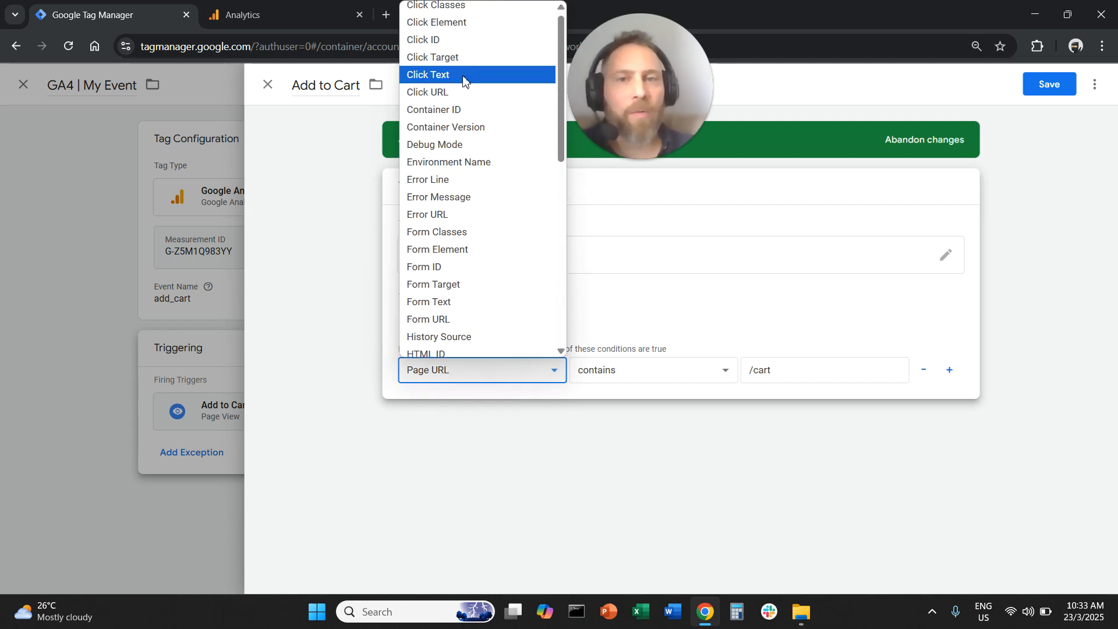
{"action": "left_click", "coordinate": [430, 74]}
{"action": "double_click", "coordinate": [790, 379]}
{"action": "type", "text": "segshw"}
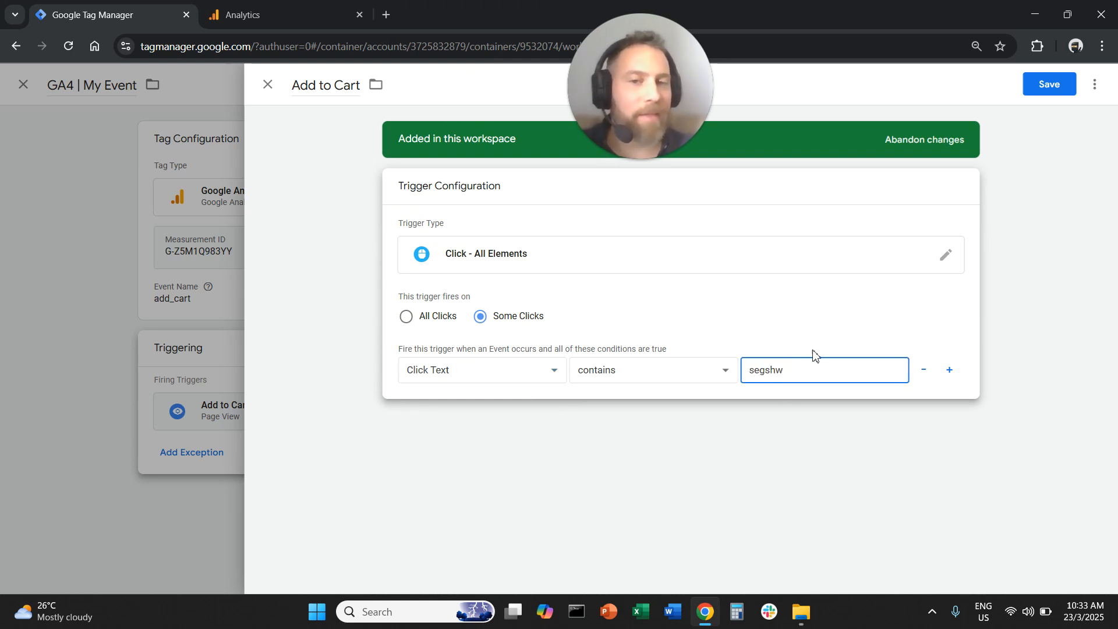
{"action": "left_click", "coordinate": [267, 84]}
{"action": "left_click", "coordinate": [656, 243]}
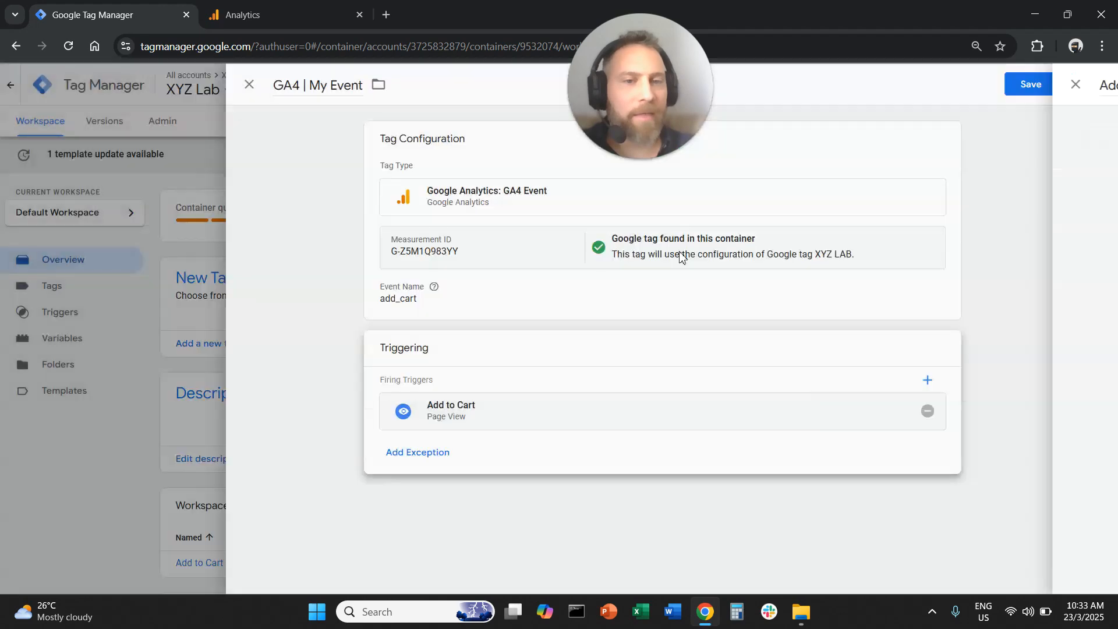
Step: Reopen the Add to Cart trigger for editing and try the Click - Just Links trigger type
{"action": "left_click", "coordinate": [650, 417]}
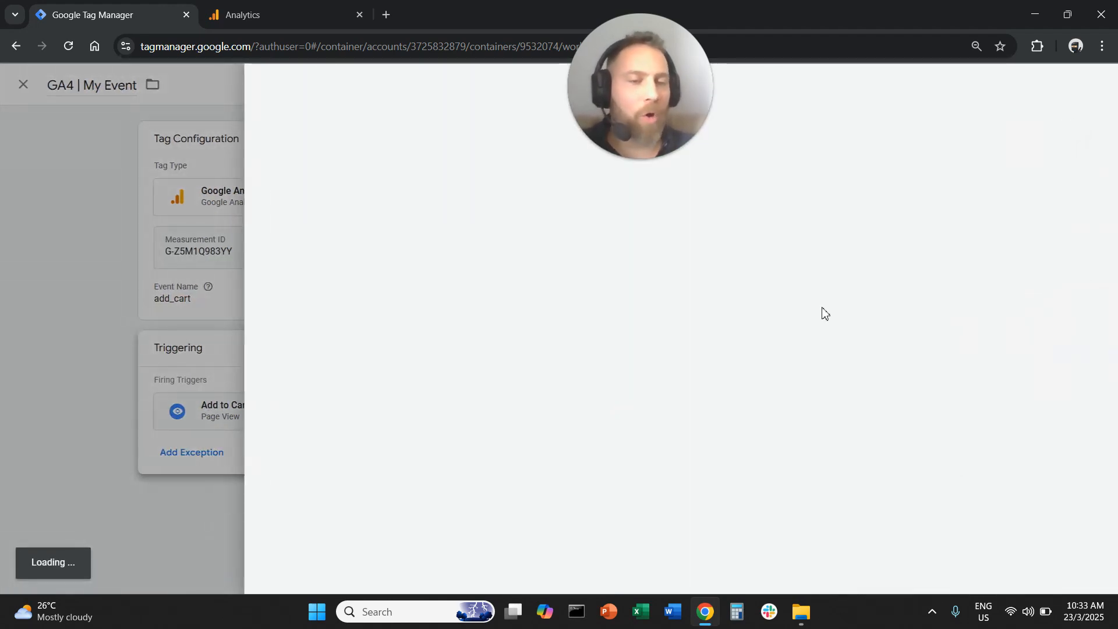
{"action": "left_click", "coordinate": [725, 257]}
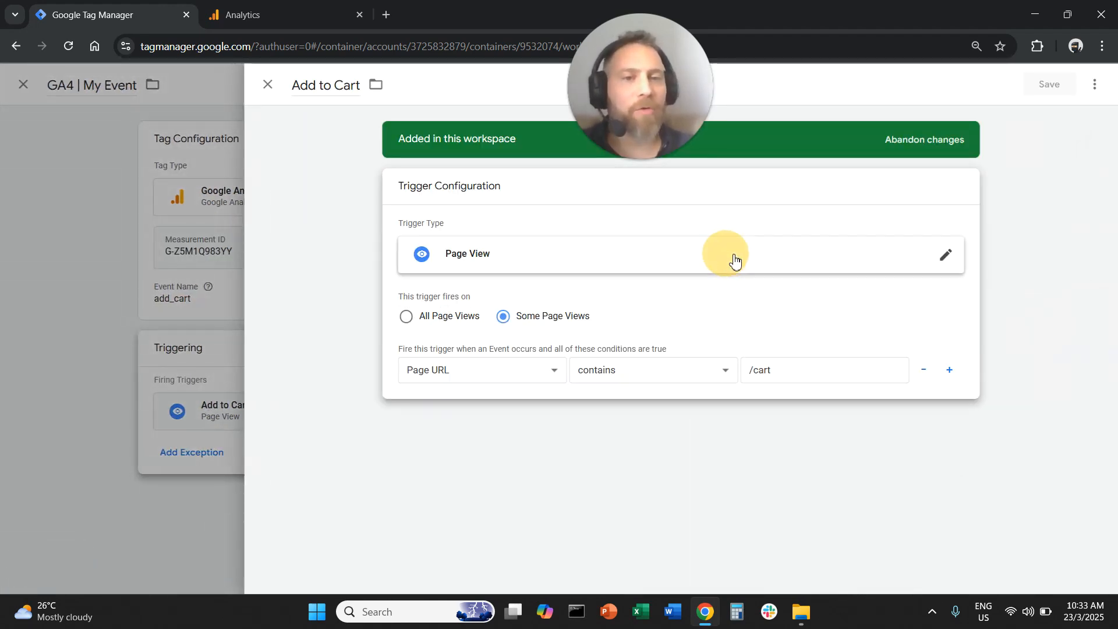
{"action": "left_click", "coordinate": [821, 269]}
{"action": "scroll", "coordinate": [838, 361], "scroll_direction": "down", "scroll_amount": 1}
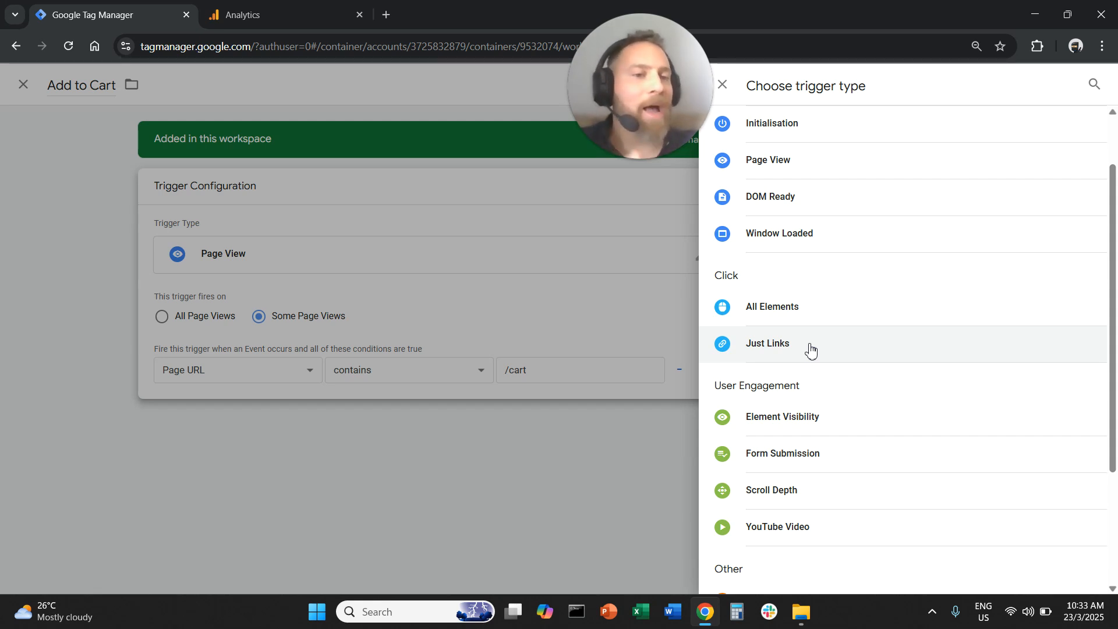
{"action": "left_click", "coordinate": [809, 348]}
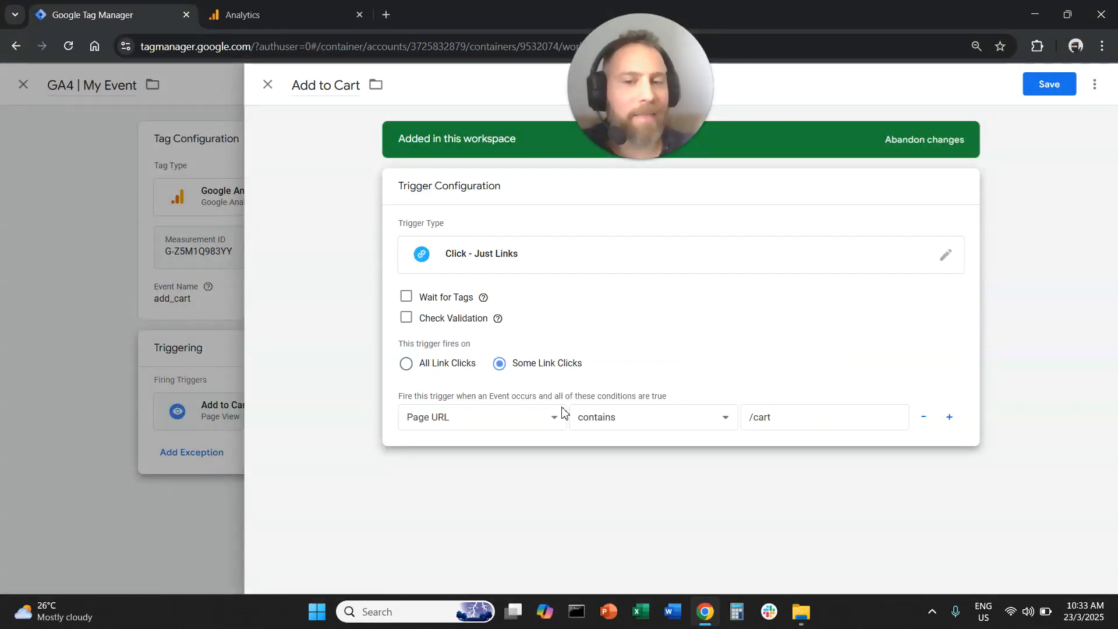
Step: Try a firing condition of Click URL contains "agwryh", and discard the trigger changes
{"action": "left_click", "coordinate": [547, 418]}
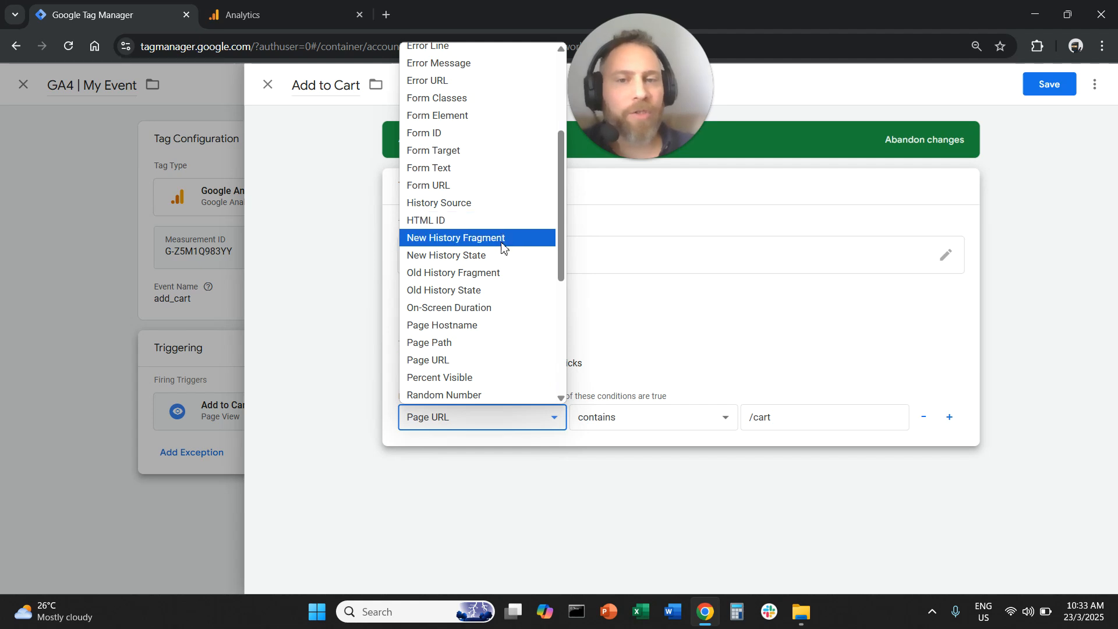
{"action": "scroll", "coordinate": [499, 274], "scroll_direction": "down", "scroll_amount": 3}
{"action": "scroll", "coordinate": [497, 296], "scroll_direction": "down", "scroll_amount": 2}
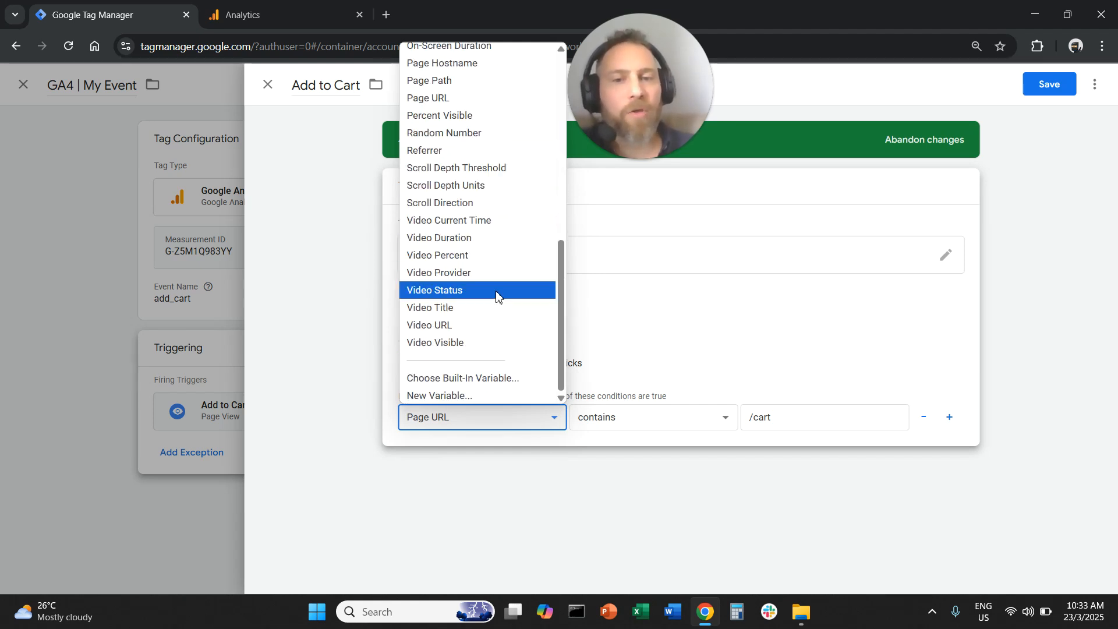
{"action": "scroll", "coordinate": [495, 295], "scroll_direction": "up", "scroll_amount": 8}
{"action": "left_click", "coordinate": [494, 137]}
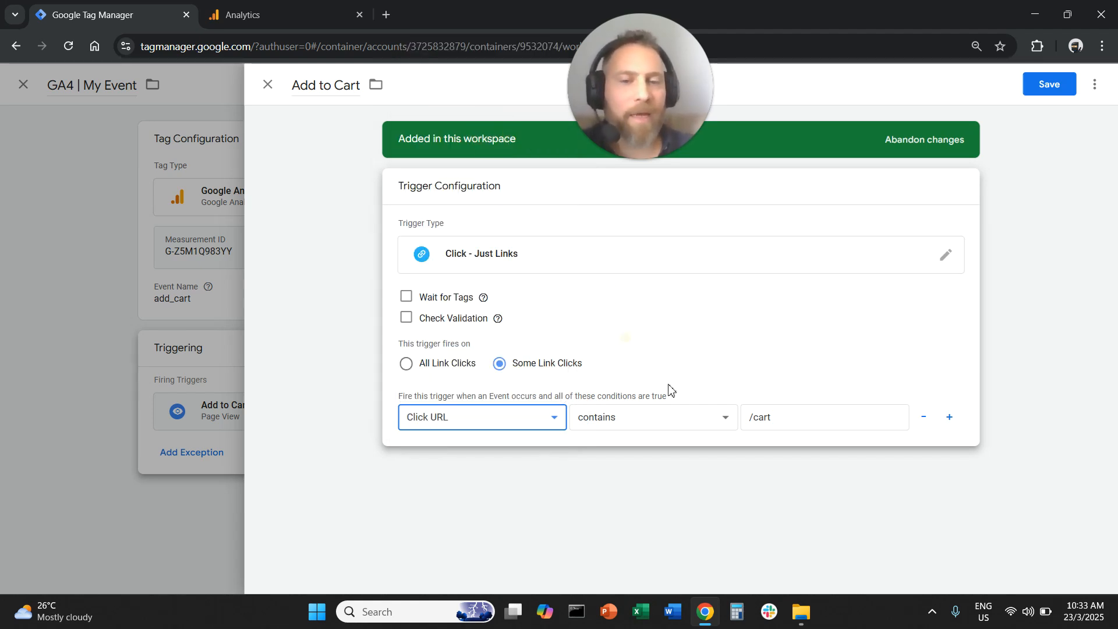
{"action": "left_click", "coordinate": [781, 419]}
{"action": "triple_click", "coordinate": [781, 419]}
{"action": "type", "text": "agwryh"}
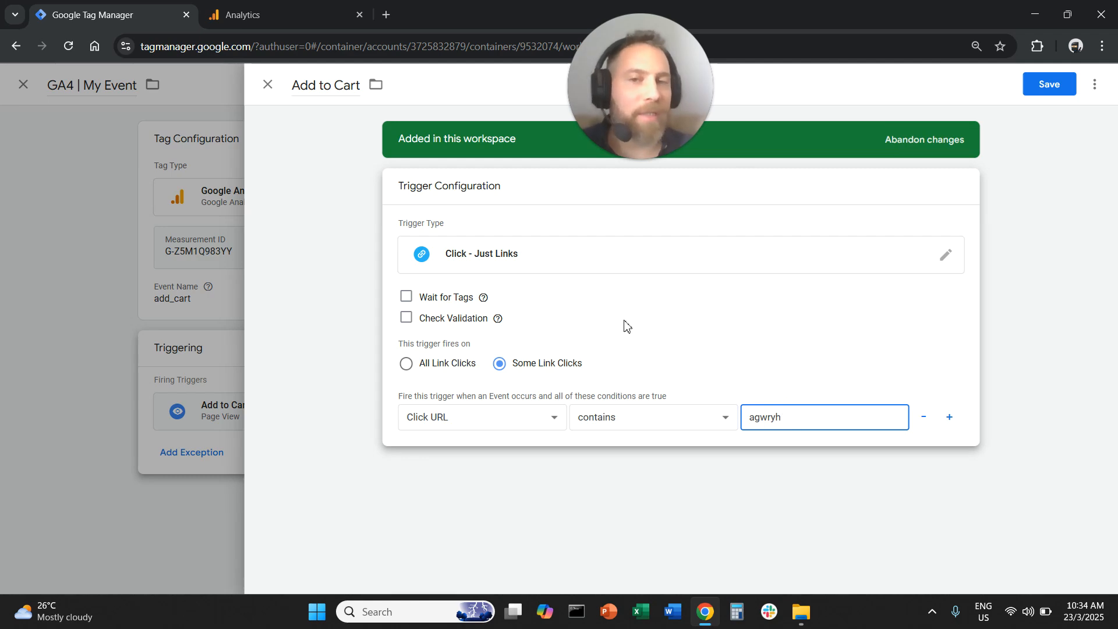
{"action": "left_click", "coordinate": [268, 85]}
{"action": "left_click", "coordinate": [640, 239]}
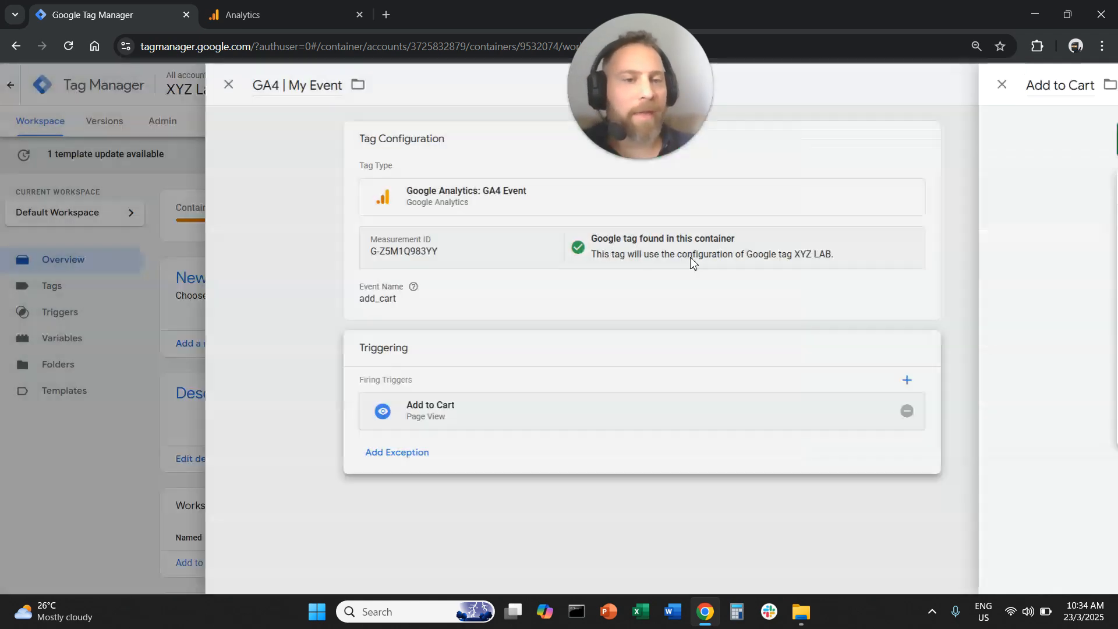
Step: Reopen the Add to Cart trigger for editing and examine the available trigger types without choosing another one
{"action": "left_click", "coordinate": [575, 414]}
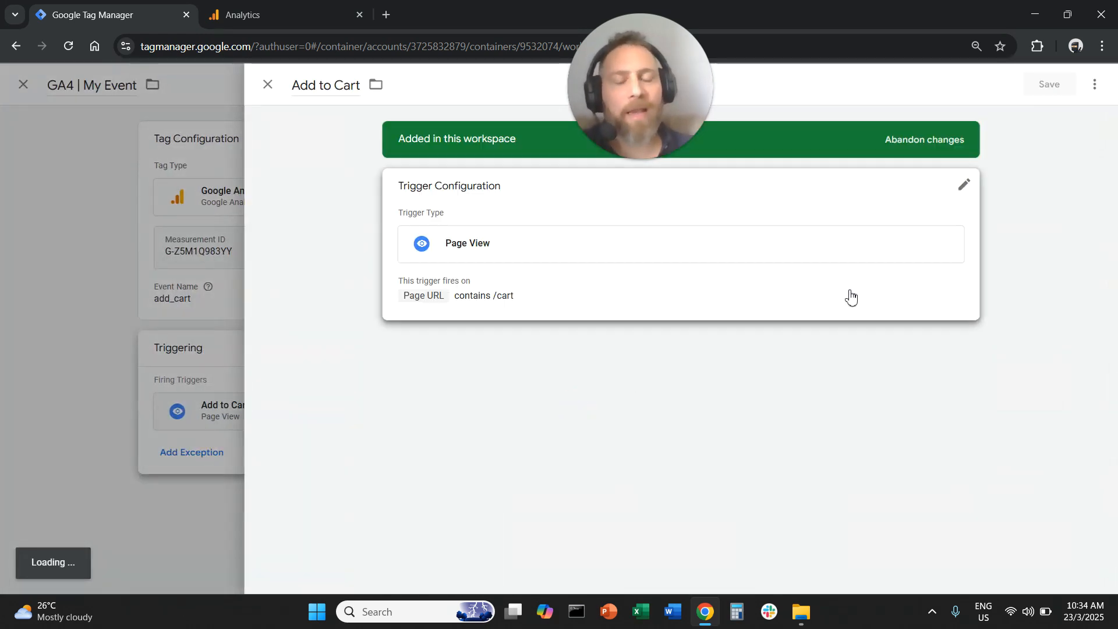
{"action": "left_click", "coordinate": [712, 266]}
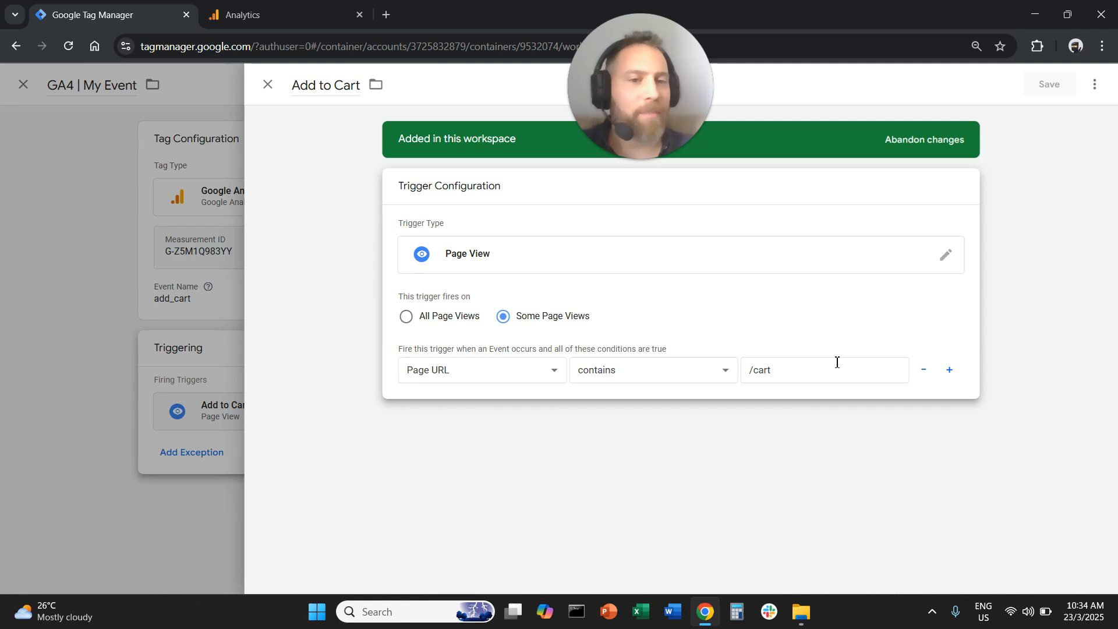
{"action": "left_click", "coordinate": [904, 265]}
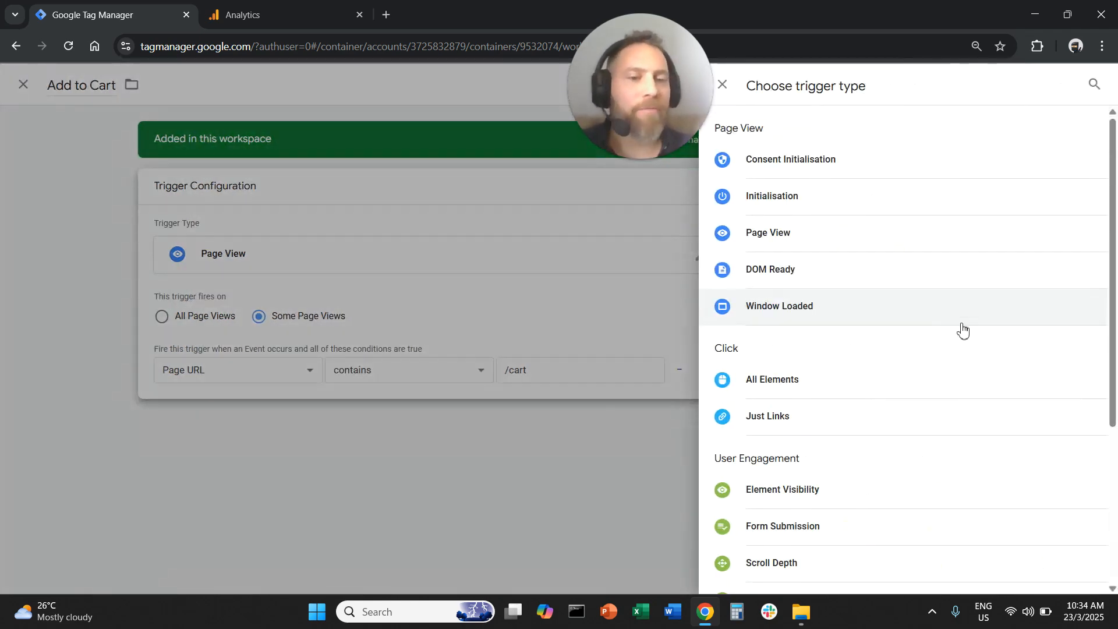
{"action": "scroll", "coordinate": [961, 330], "scroll_direction": "down", "scroll_amount": 1}
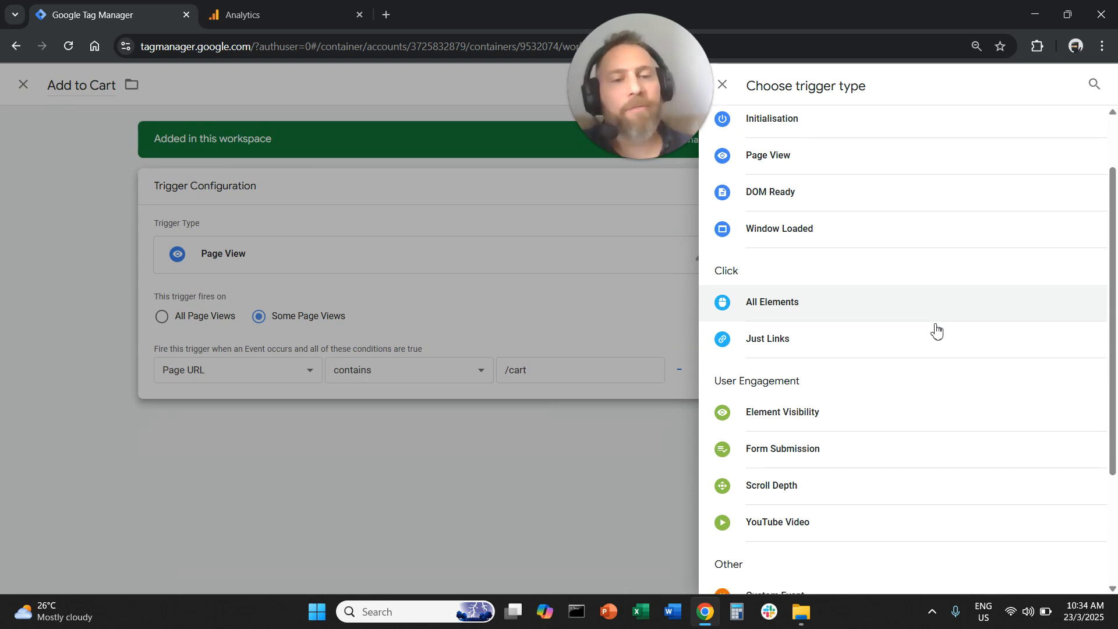
{"action": "scroll", "coordinate": [936, 330], "scroll_direction": "down", "scroll_amount": 1}
{"action": "scroll", "coordinate": [936, 330], "scroll_direction": "down", "scroll_amount": 1}
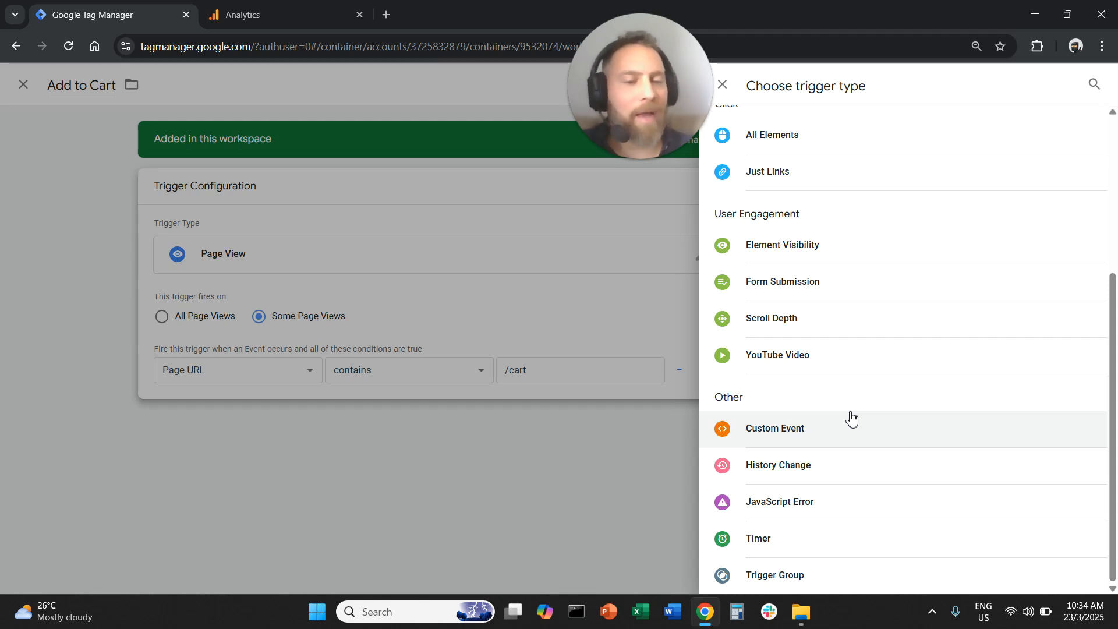
{"action": "scroll", "coordinate": [860, 414], "scroll_direction": "up", "scroll_amount": 4}
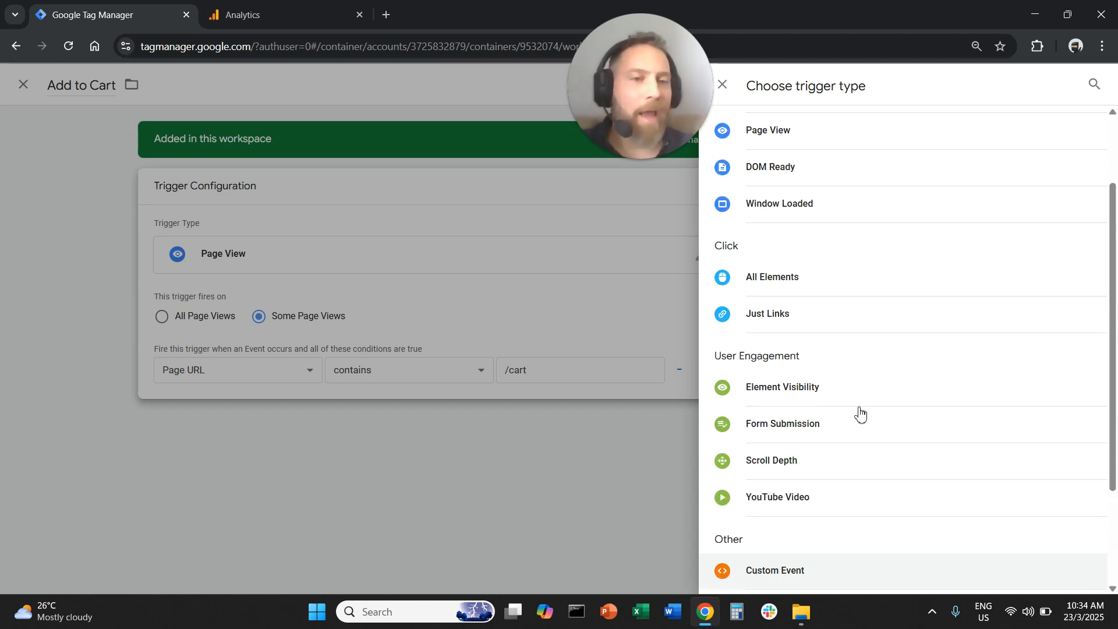
{"action": "left_click", "coordinate": [723, 86]}
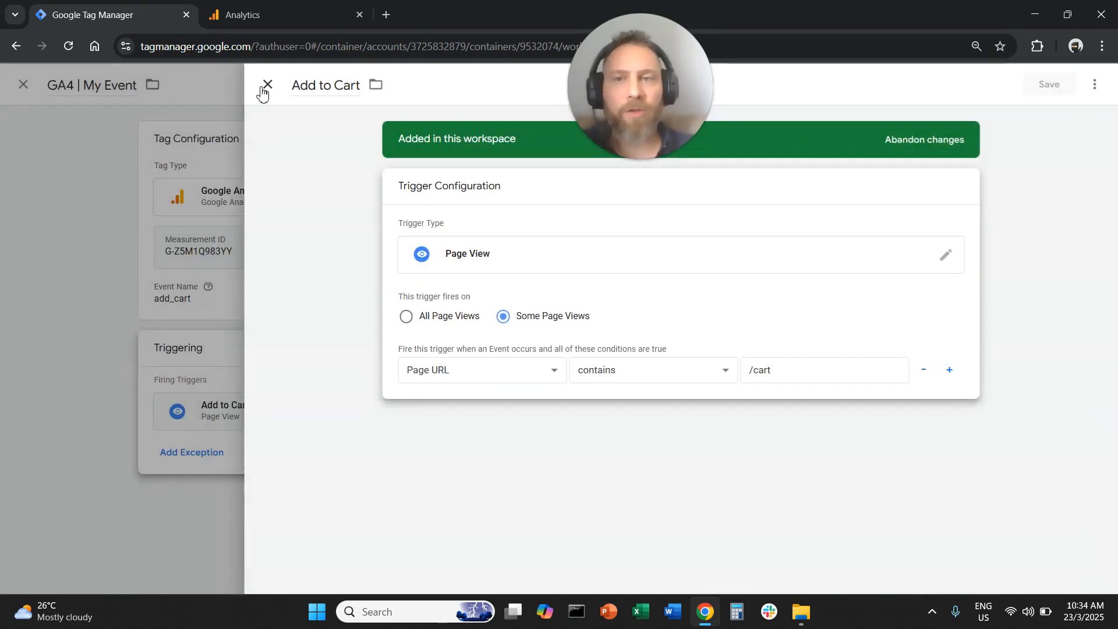
Step: Close the Add to Cart trigger and discard the unsaved GA4 | My Event tag
{"action": "left_click", "coordinate": [263, 88]}
{"action": "left_click", "coordinate": [266, 85]}
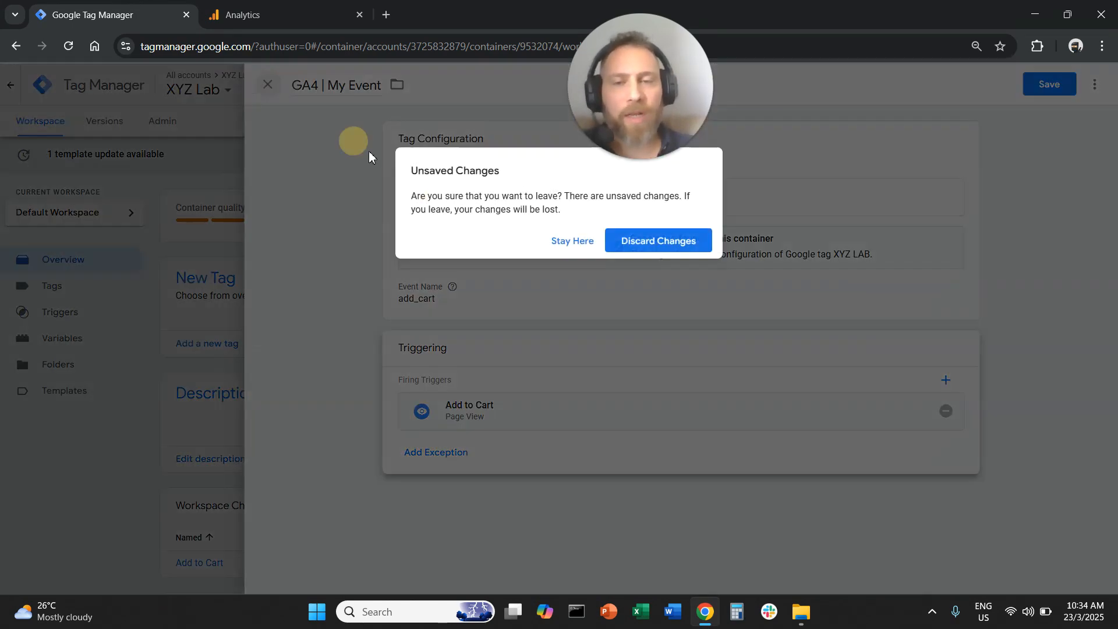
{"action": "left_click", "coordinate": [708, 249]}
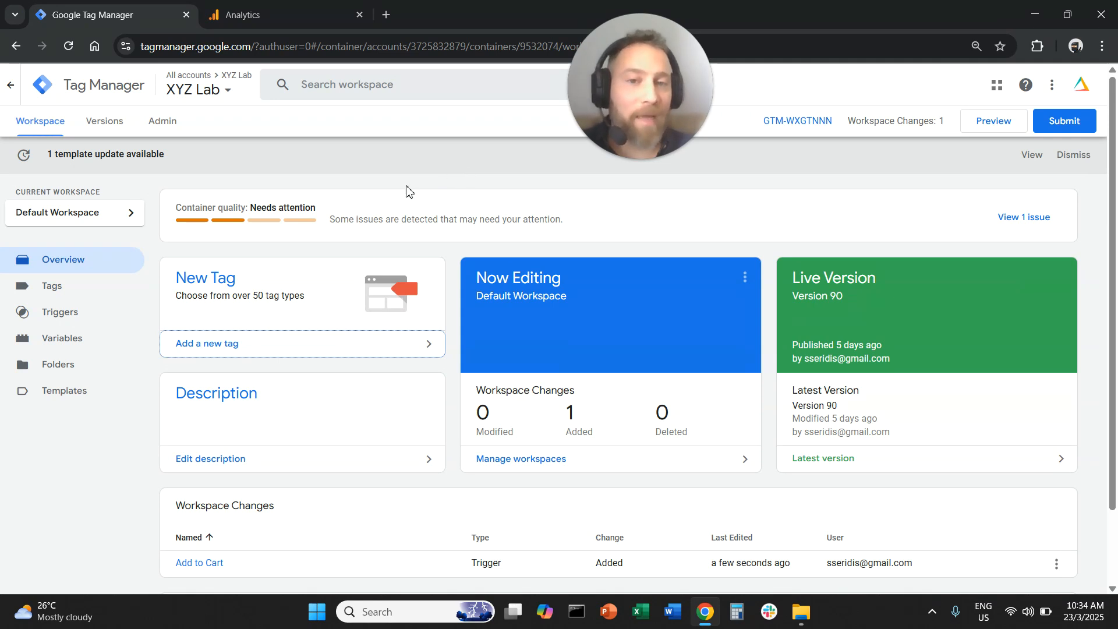
Step: Examine which built-in variables are enabled in the container's variable configuration, and close it without changes
{"action": "left_click", "coordinate": [99, 341]}
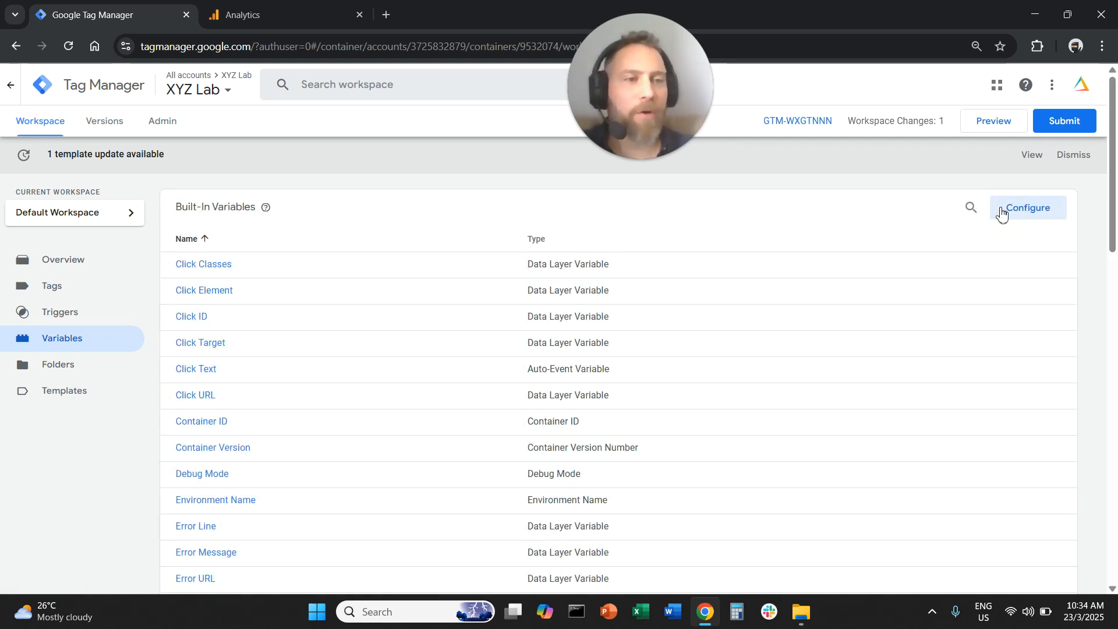
{"action": "left_click", "coordinate": [1030, 214]}
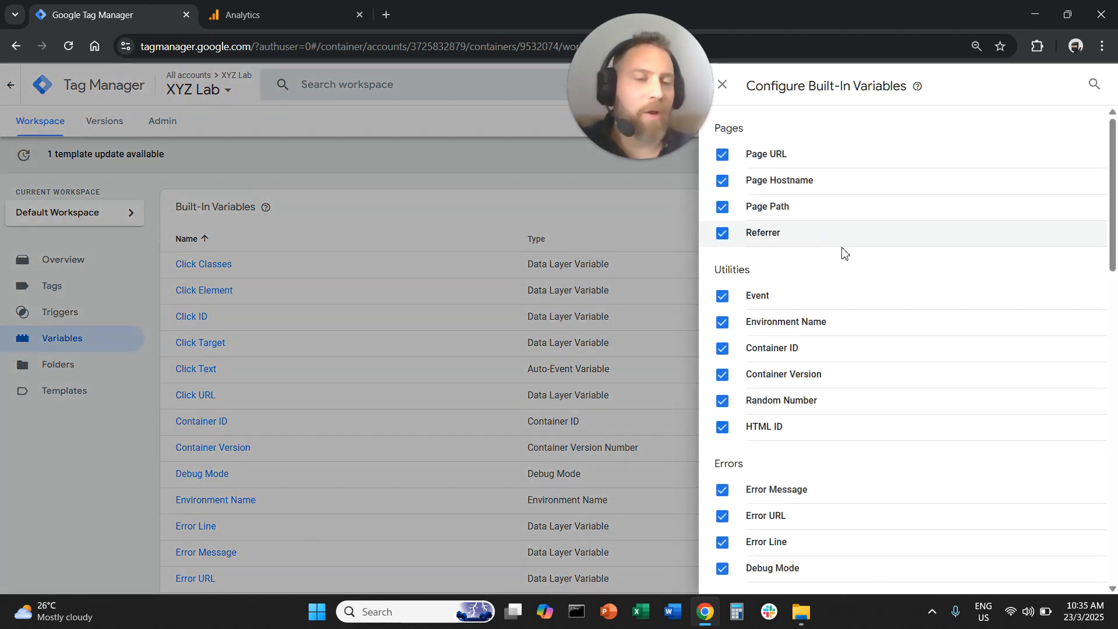
{"action": "scroll", "coordinate": [843, 252], "scroll_direction": "down", "scroll_amount": 15}
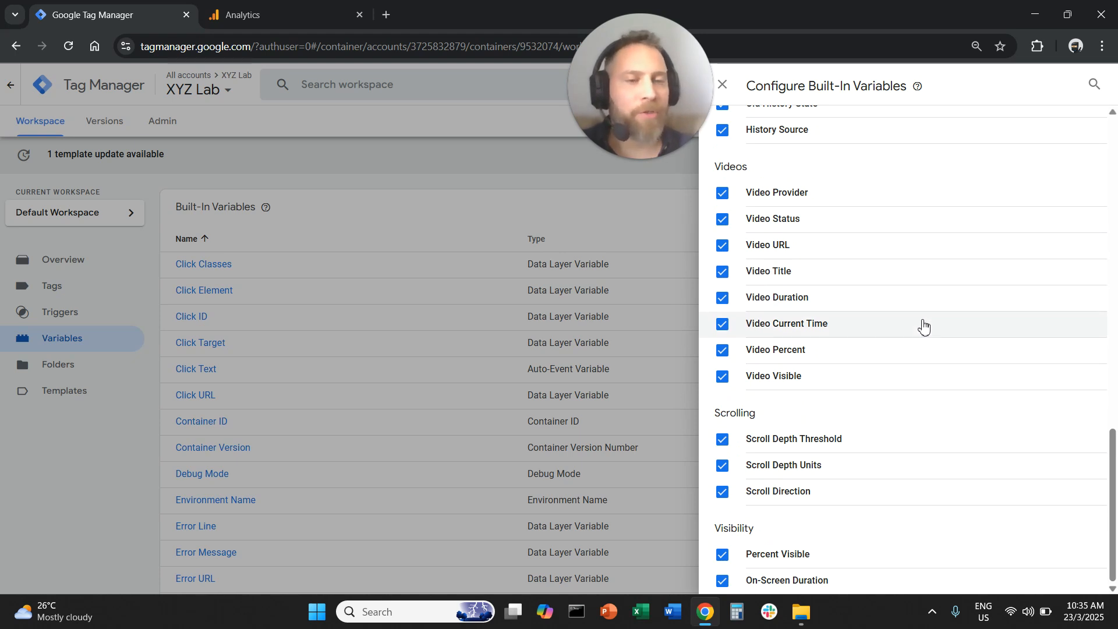
{"action": "scroll", "coordinate": [922, 326], "scroll_direction": "up", "scroll_amount": 7}
{"action": "scroll", "coordinate": [923, 319], "scroll_direction": "up", "scroll_amount": 8}
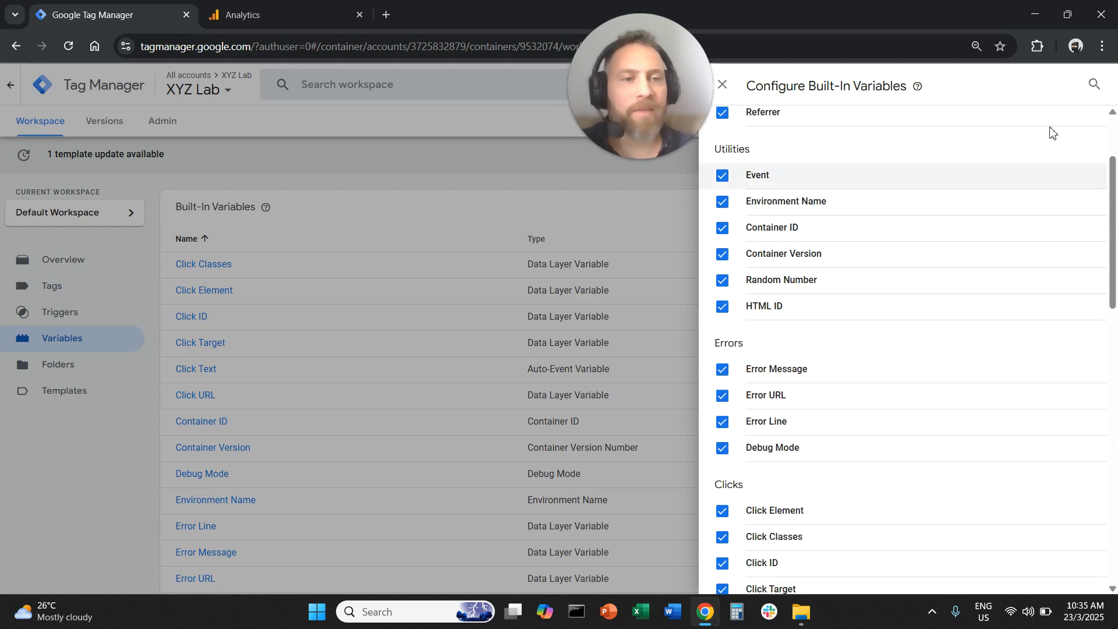
{"action": "scroll", "coordinate": [839, 163], "scroll_direction": "up", "scroll_amount": 3}
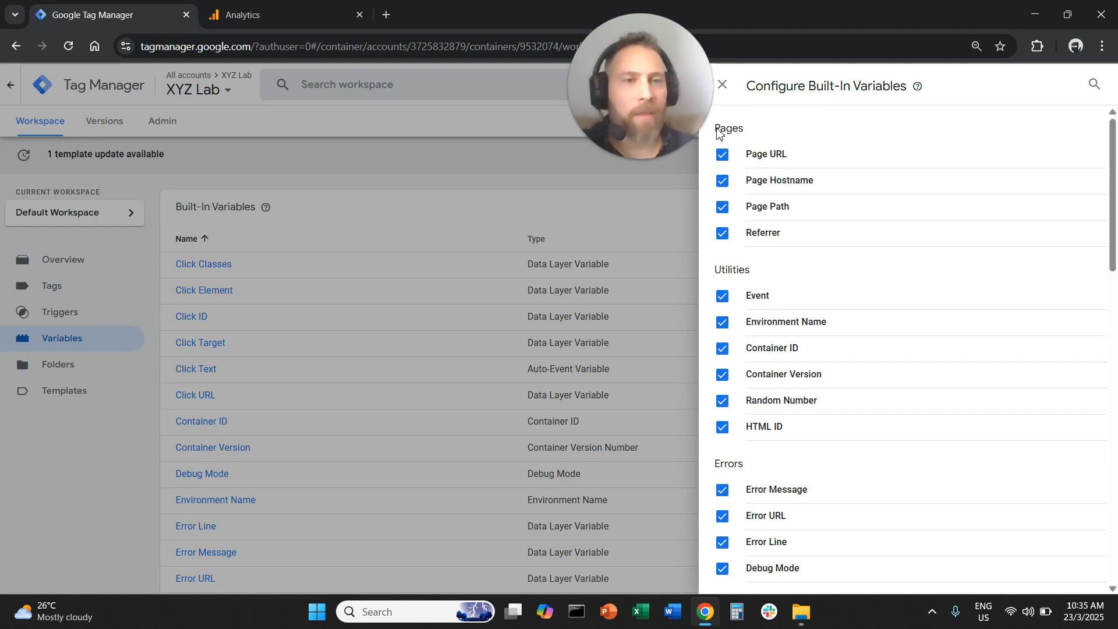
{"action": "left_click", "coordinate": [723, 86]}
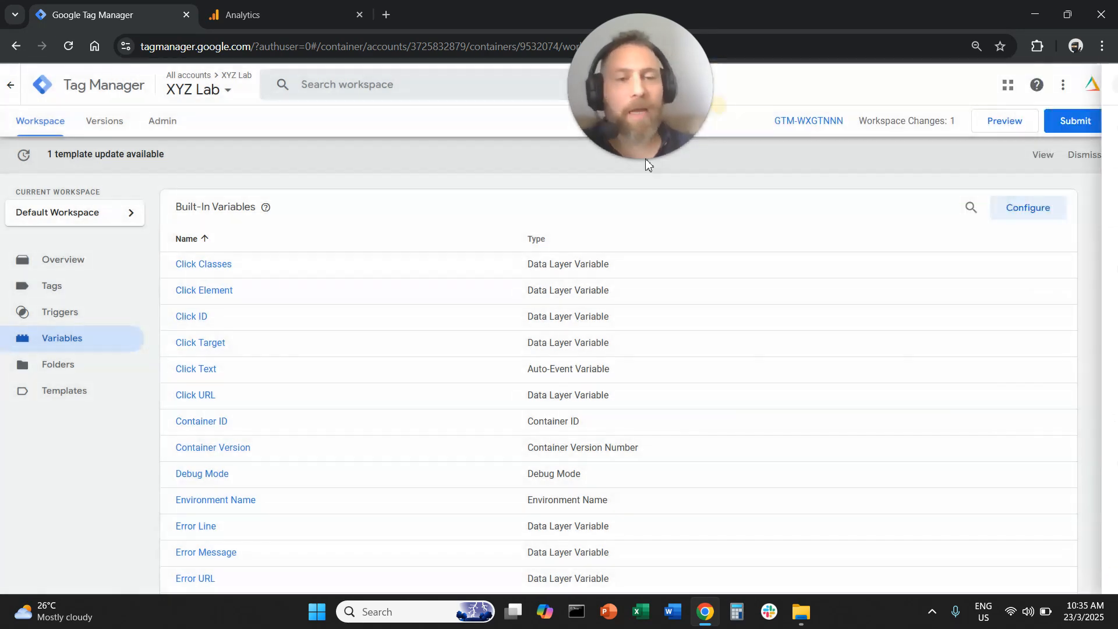
Step: Start a new tag from the workspace overview with the Google Analytics: GA4 Event tag type
{"action": "left_click", "coordinate": [111, 260]}
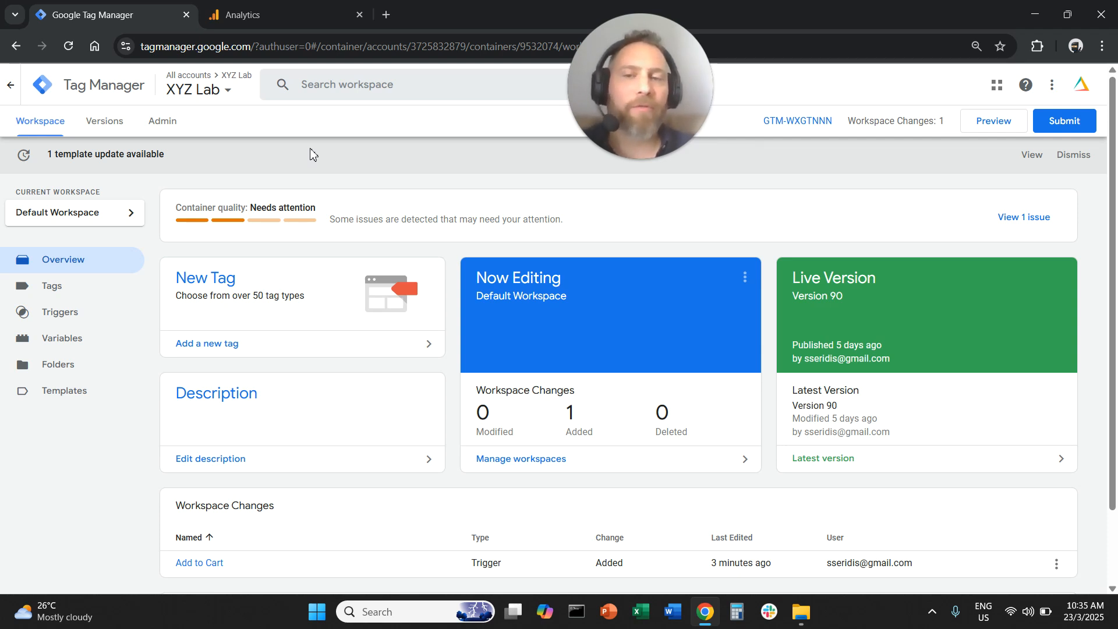
{"action": "left_click", "coordinate": [230, 279]}
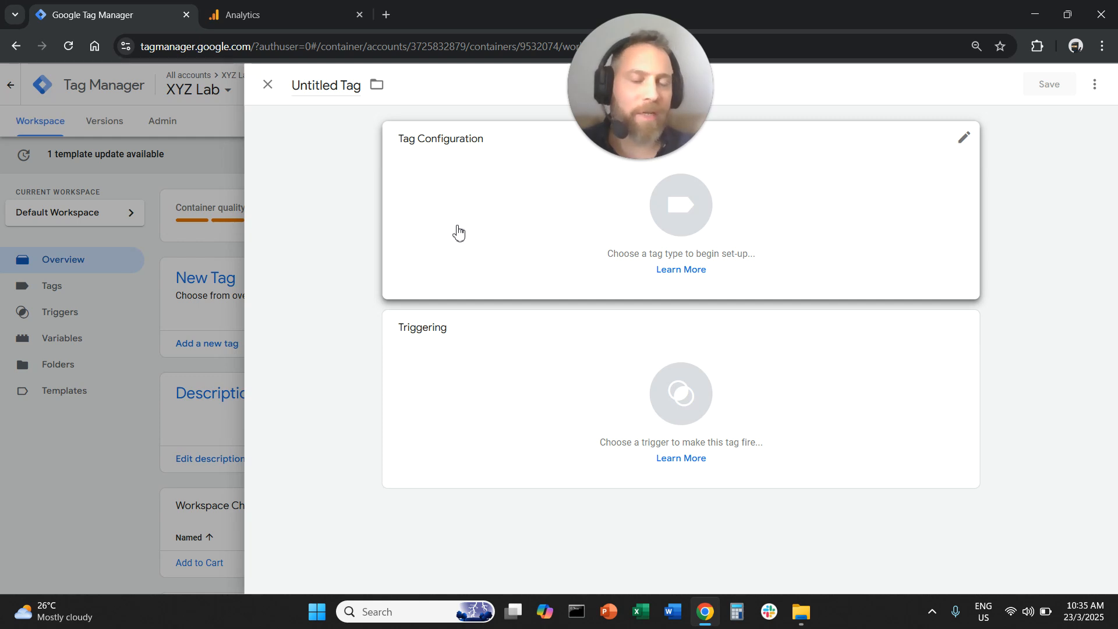
{"action": "left_click", "coordinate": [449, 165]}
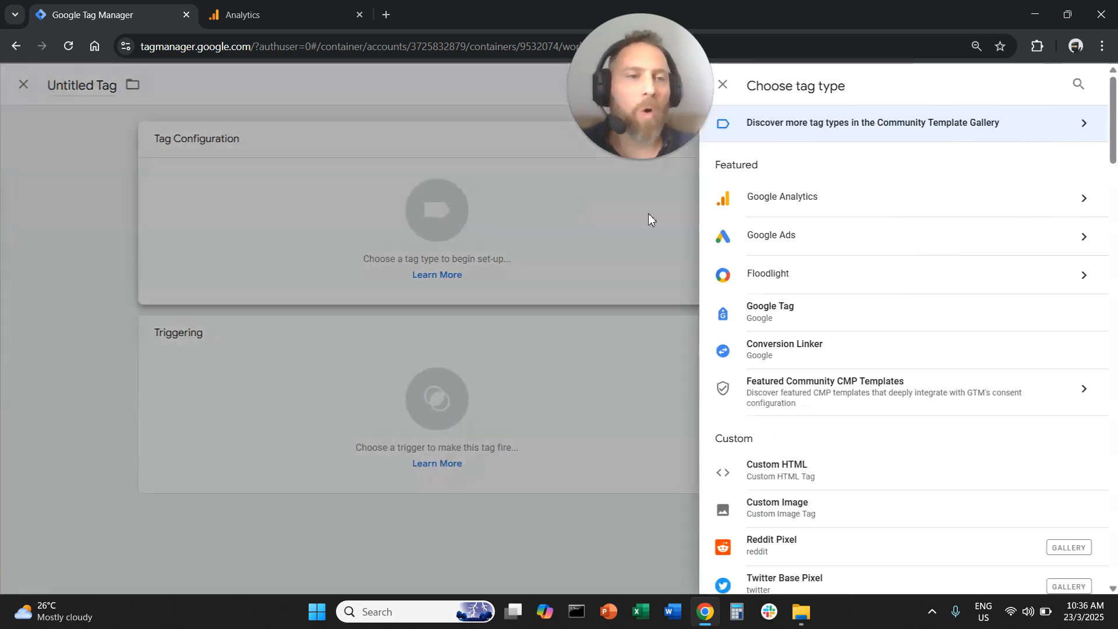
{"action": "left_click", "coordinate": [814, 211]}
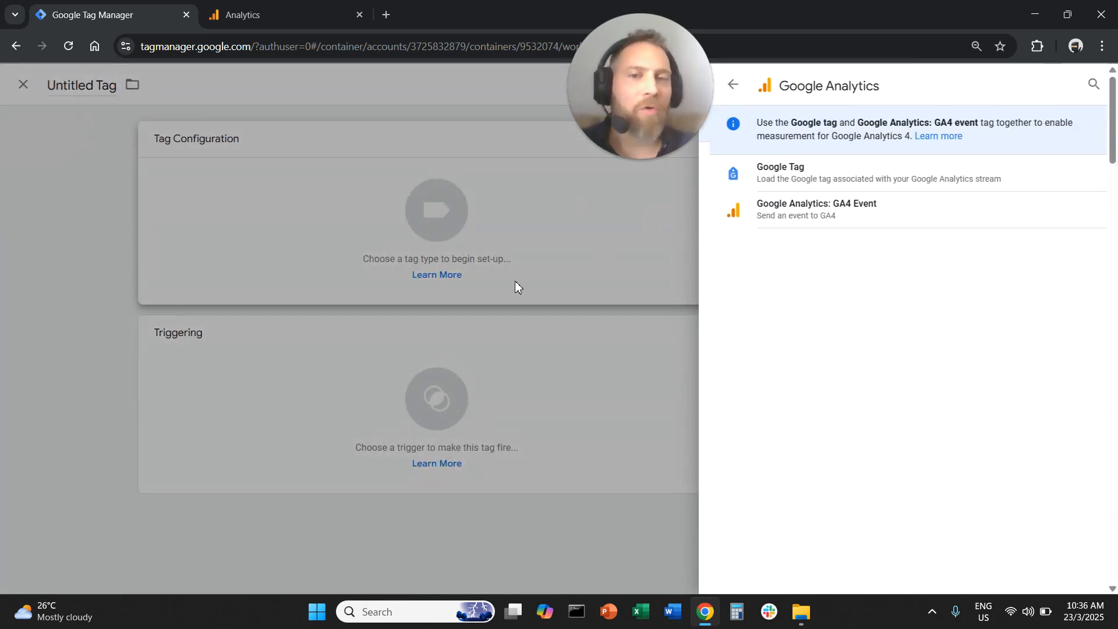
{"action": "left_click", "coordinate": [820, 218]}
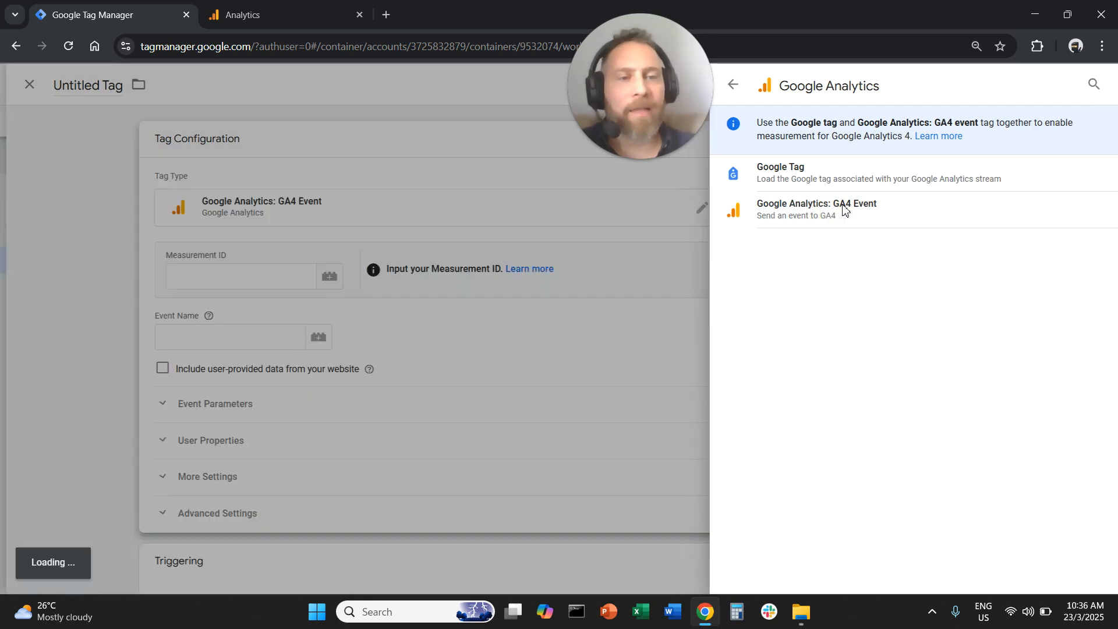
Step: Review the new tag's Measurement ID, Event Name and Triggering settings, and discard the unsaved tag
{"action": "left_click", "coordinate": [514, 280]}
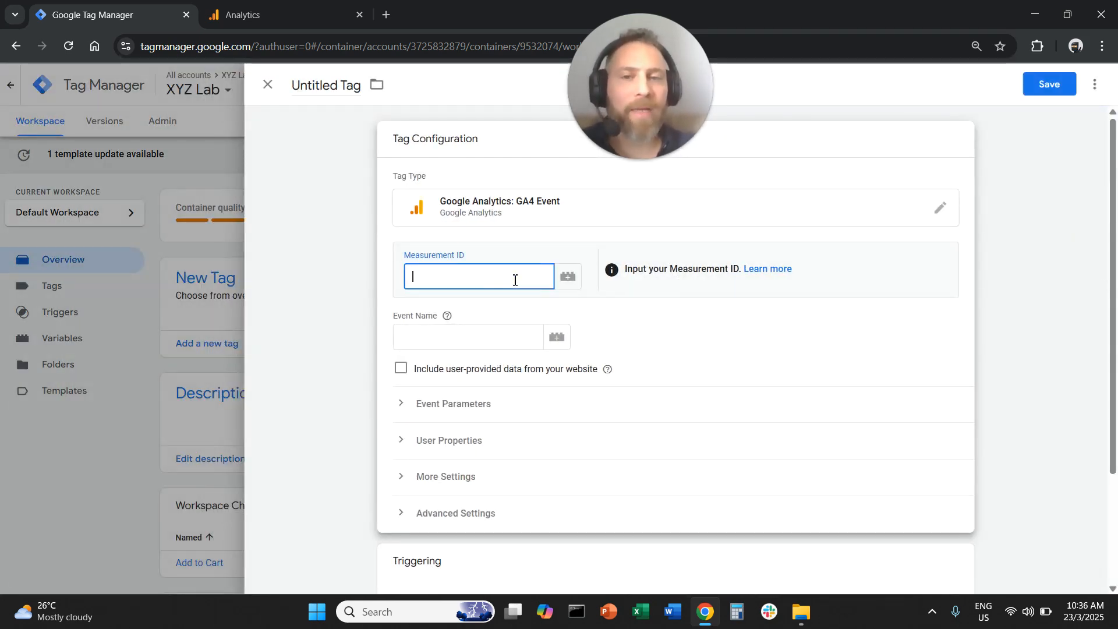
{"action": "left_click", "coordinate": [497, 348]}
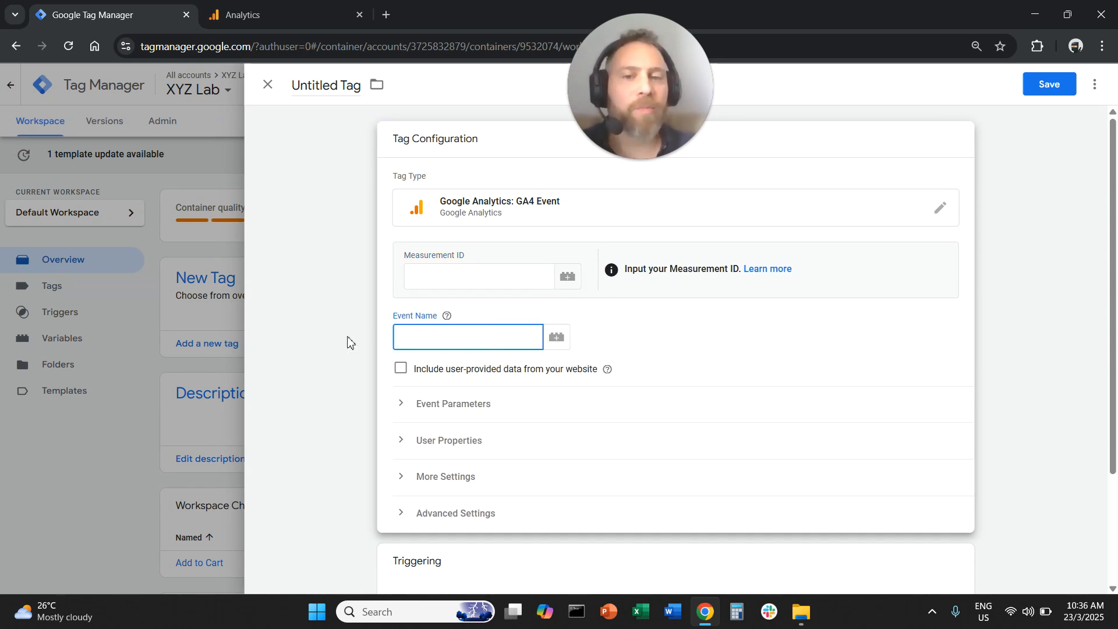
{"action": "scroll", "coordinate": [352, 326], "scroll_direction": "down", "scroll_amount": 3}
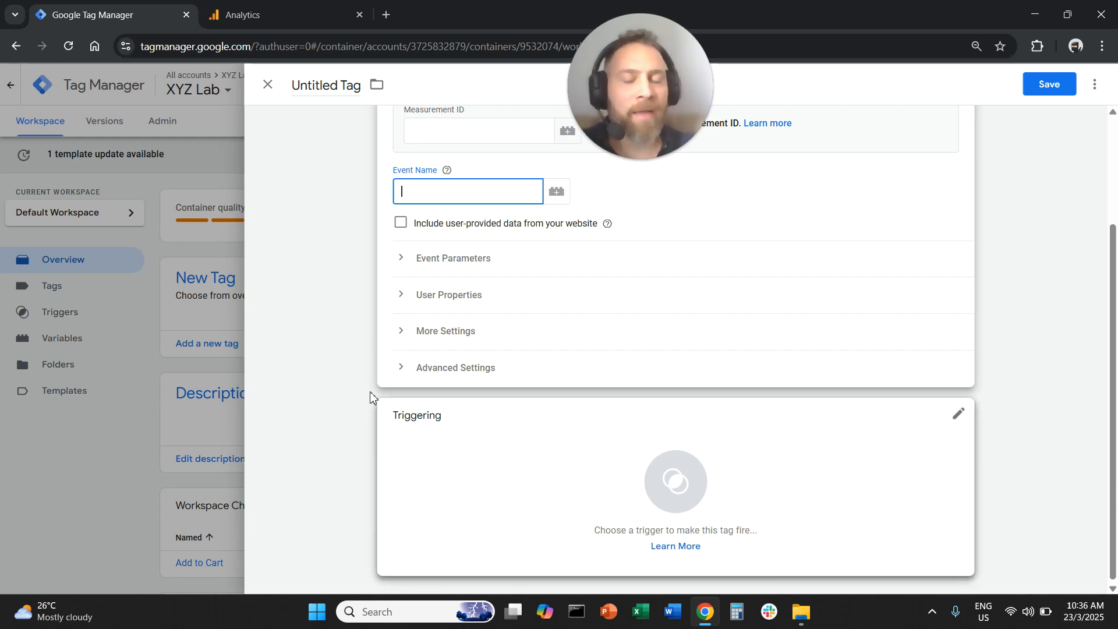
{"action": "scroll", "coordinate": [310, 367], "scroll_direction": "up", "scroll_amount": 3}
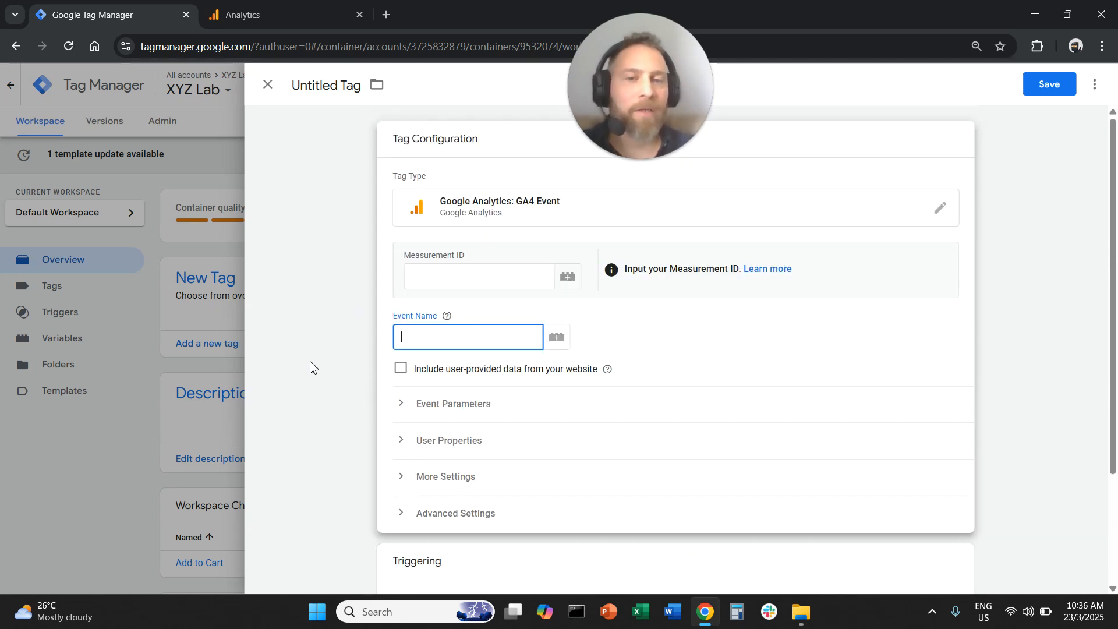
{"action": "scroll", "coordinate": [310, 366], "scroll_direction": "down", "scroll_amount": 1}
{"action": "scroll", "coordinate": [311, 366], "scroll_direction": "up", "scroll_amount": 1}
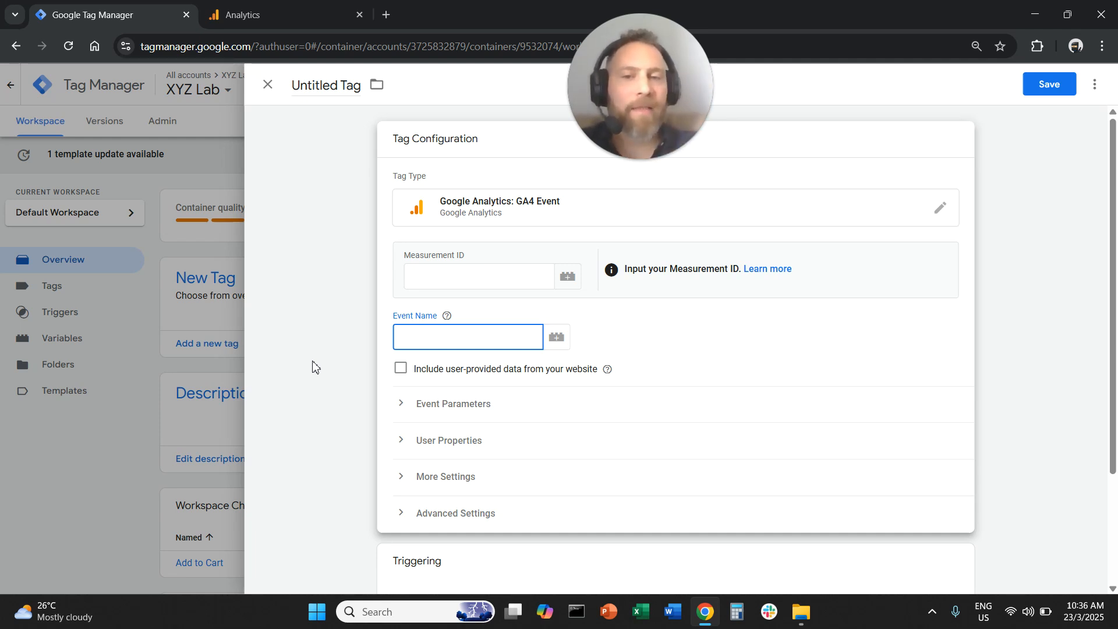
{"action": "scroll", "coordinate": [315, 366], "scroll_direction": "down", "scroll_amount": 2}
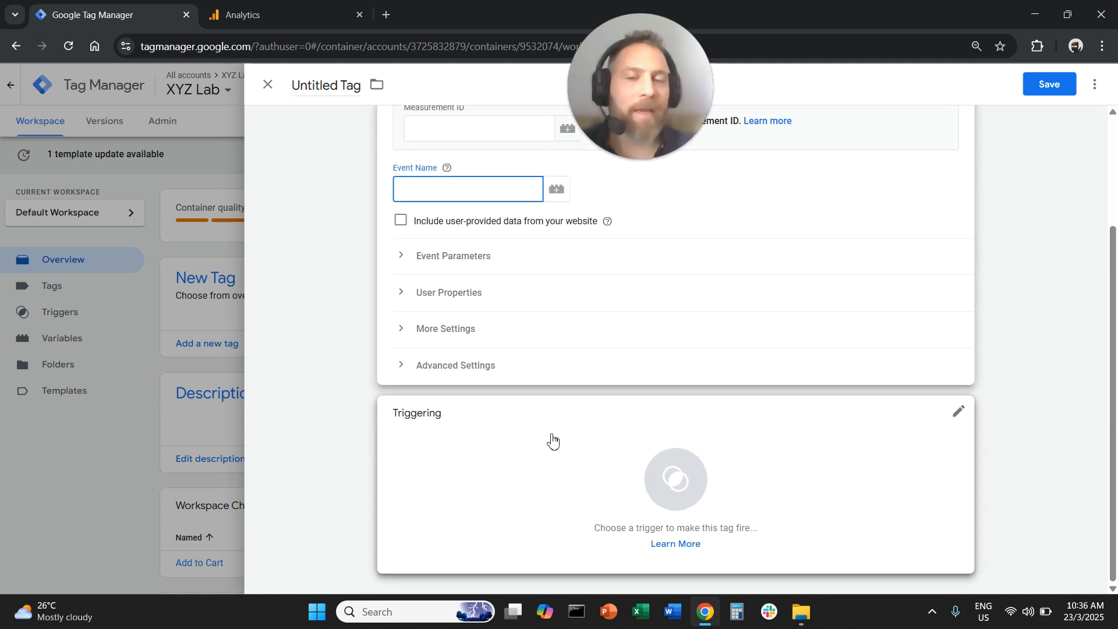
{"action": "scroll", "coordinate": [396, 432], "scroll_direction": "up", "scroll_amount": 2}
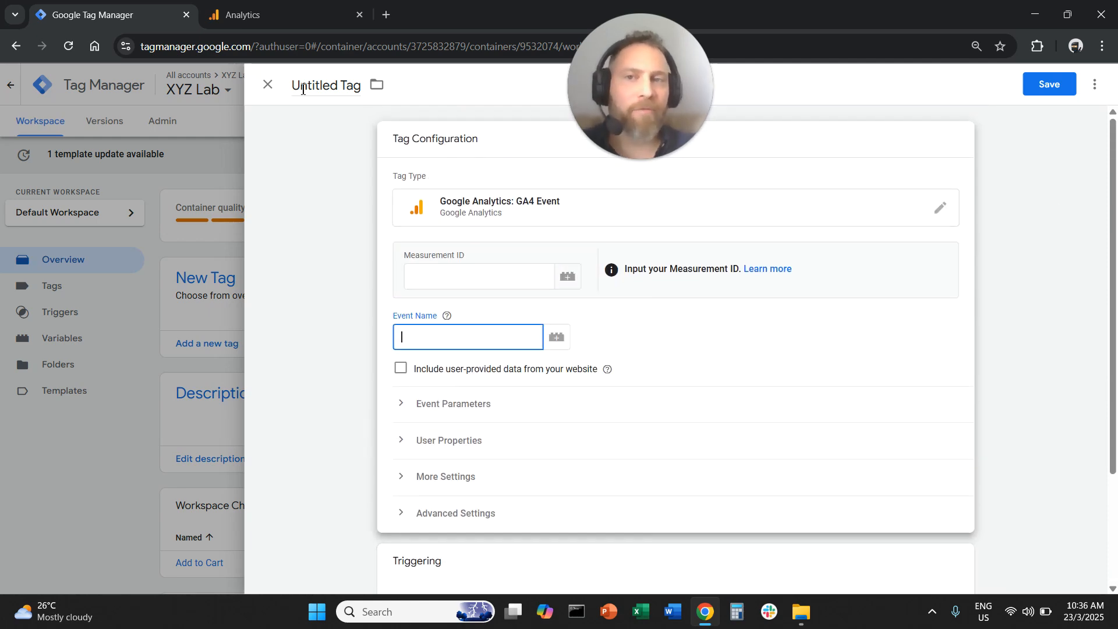
{"action": "left_click", "coordinate": [268, 87]}
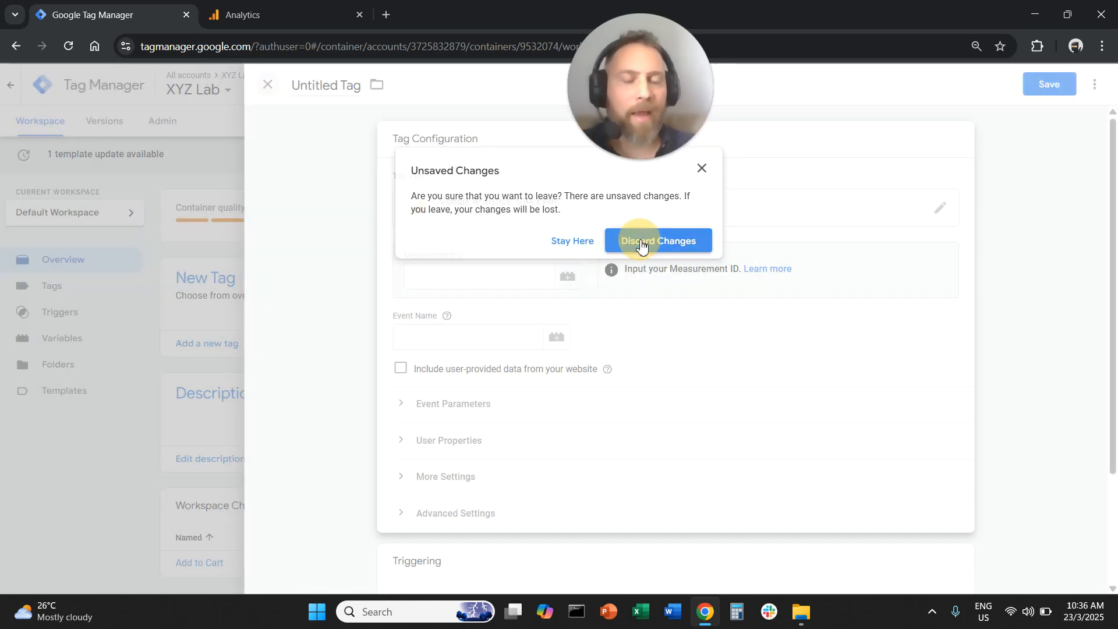
{"action": "left_click", "coordinate": [640, 239]}
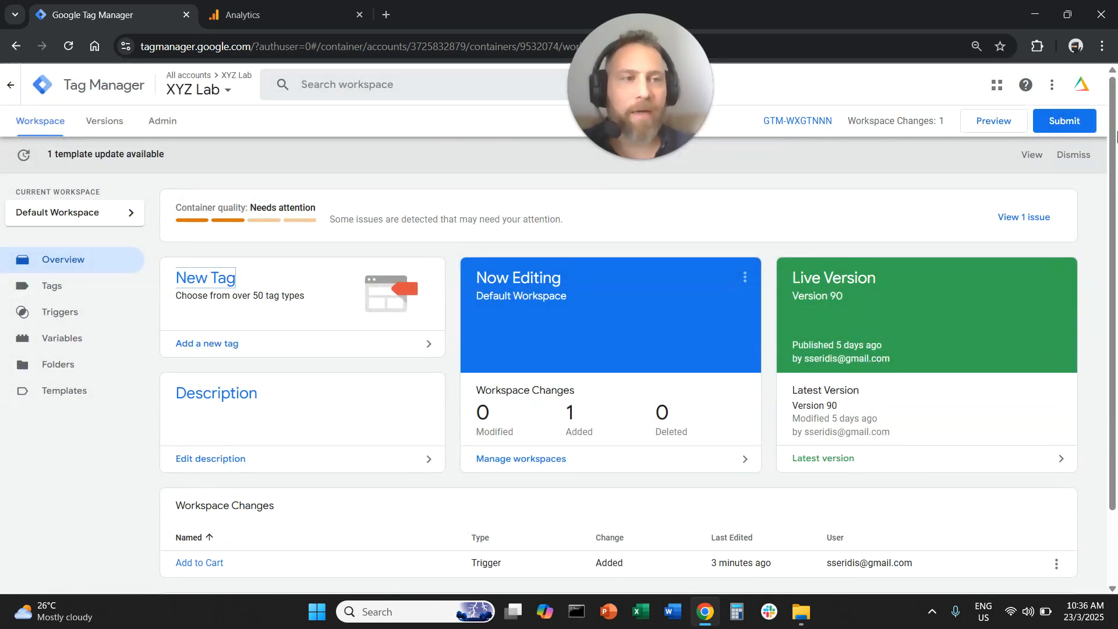
Step: Open the submission form for publishing the workspace changes, and close it without publishing
{"action": "left_click", "coordinate": [1076, 133]}
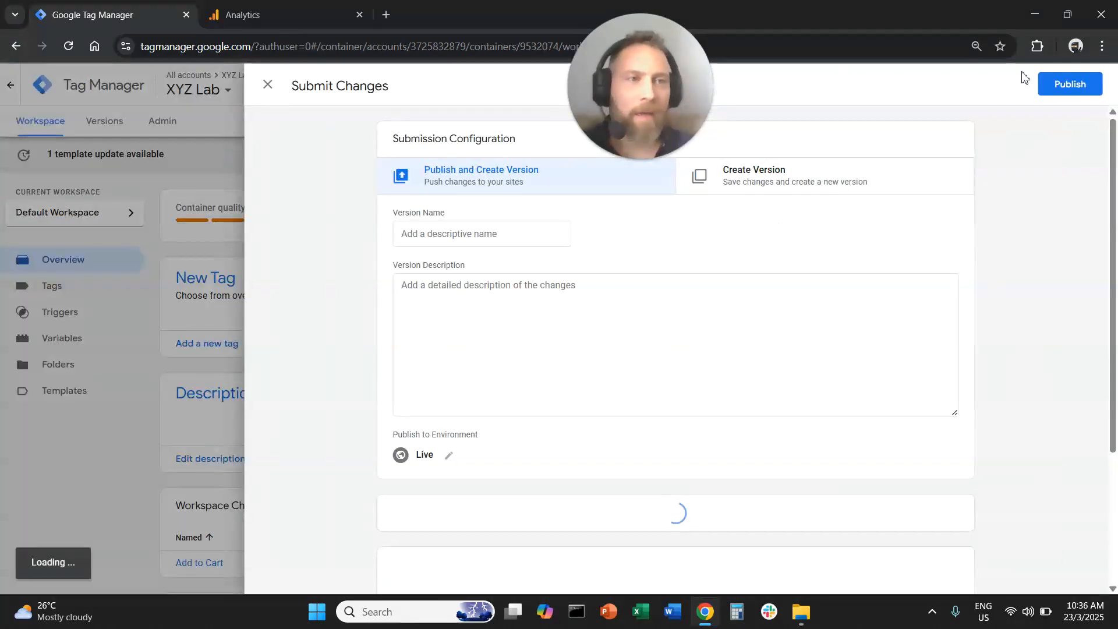
{"action": "left_click", "coordinate": [267, 85]}
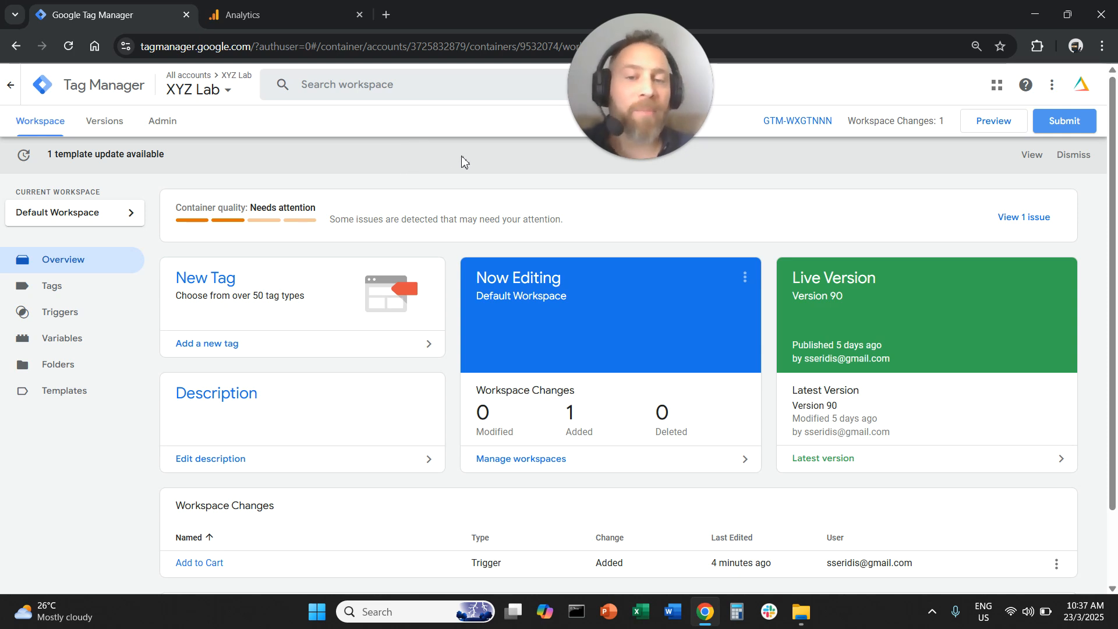
Step: Switch to Google Analytics, close the web stream details and open the Traffic acquisition: Session default channel group report
{"action": "left_click", "coordinate": [279, 18]}
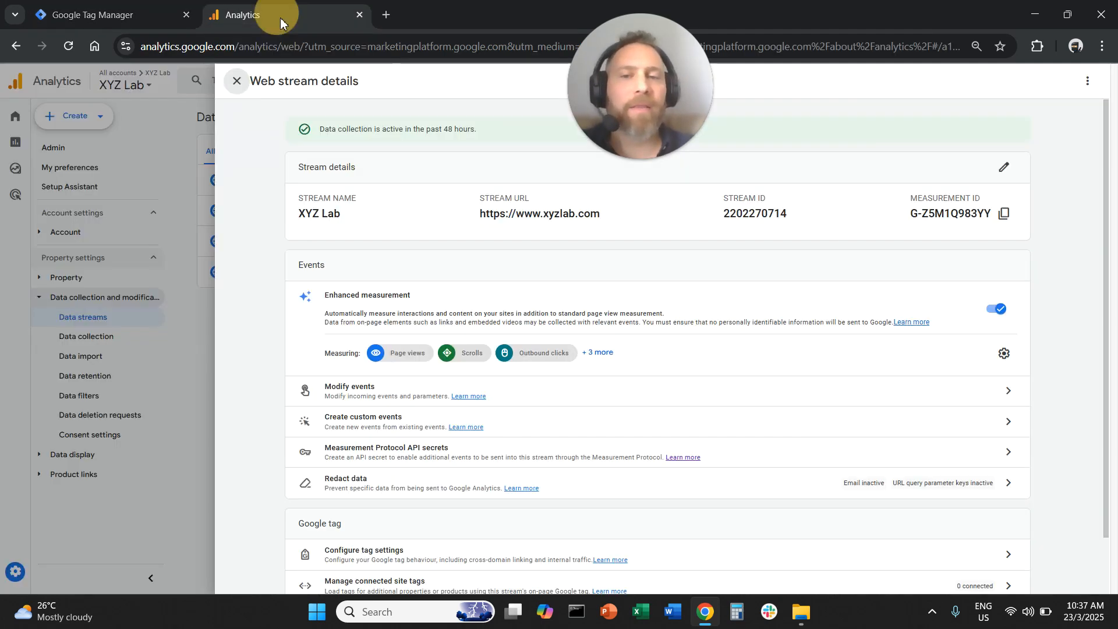
{"action": "left_click", "coordinate": [236, 82]}
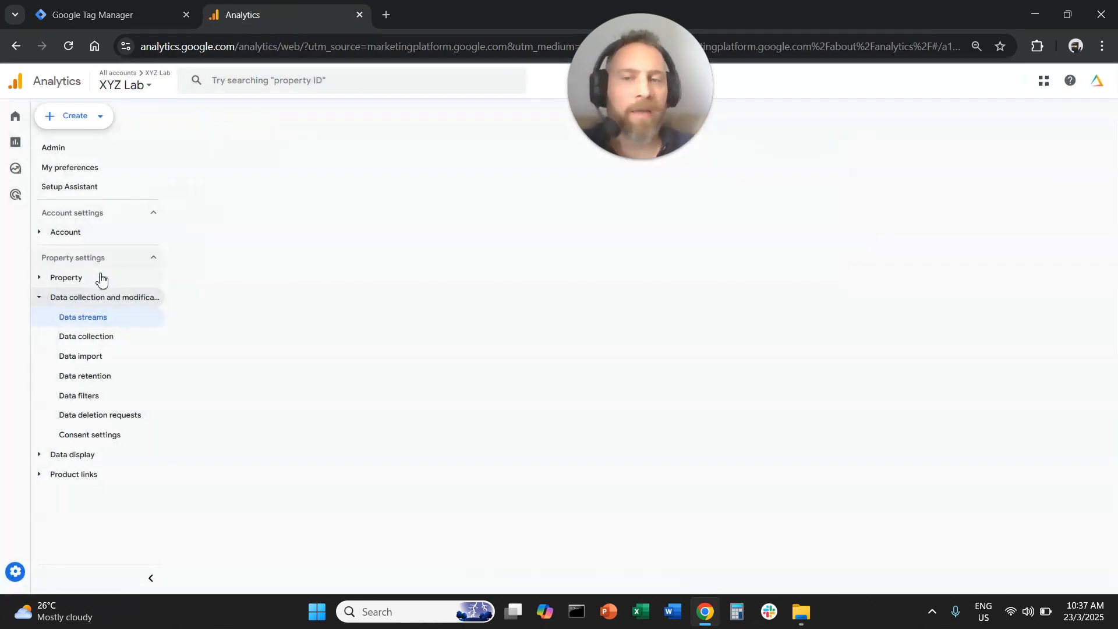
{"action": "mouse_move", "coordinate": [26, 167]}
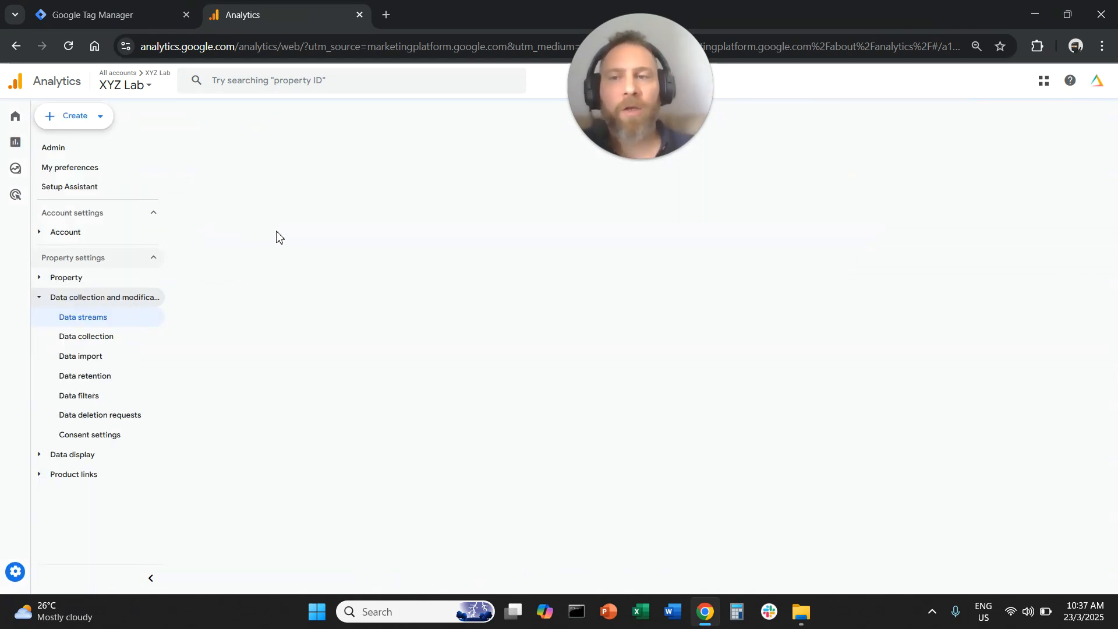
{"action": "left_click", "coordinate": [18, 149]}
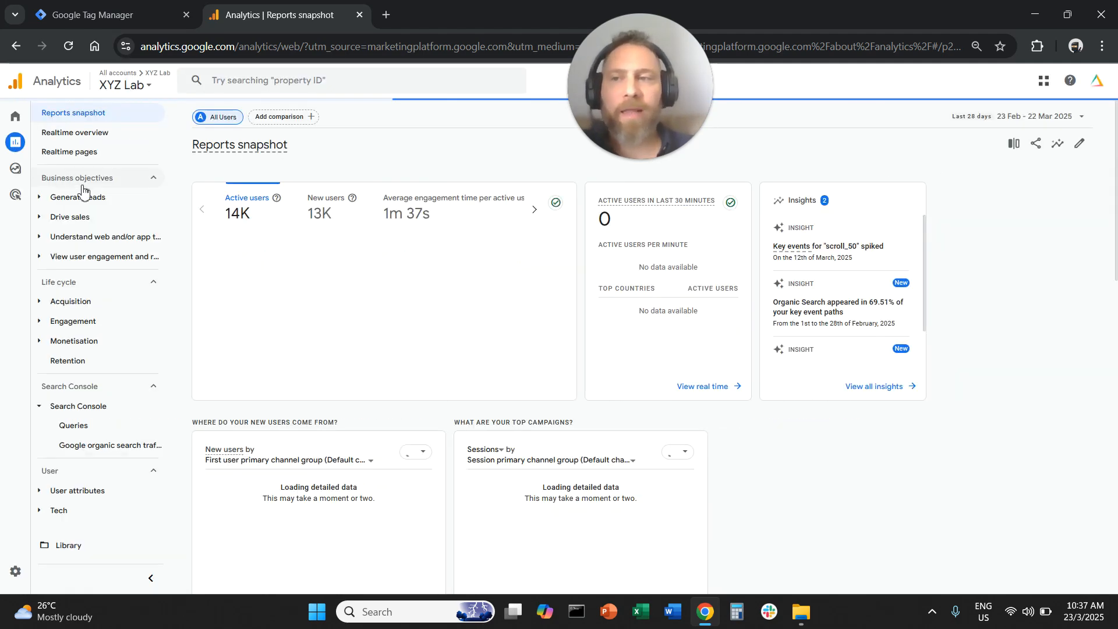
{"action": "left_click", "coordinate": [70, 301]}
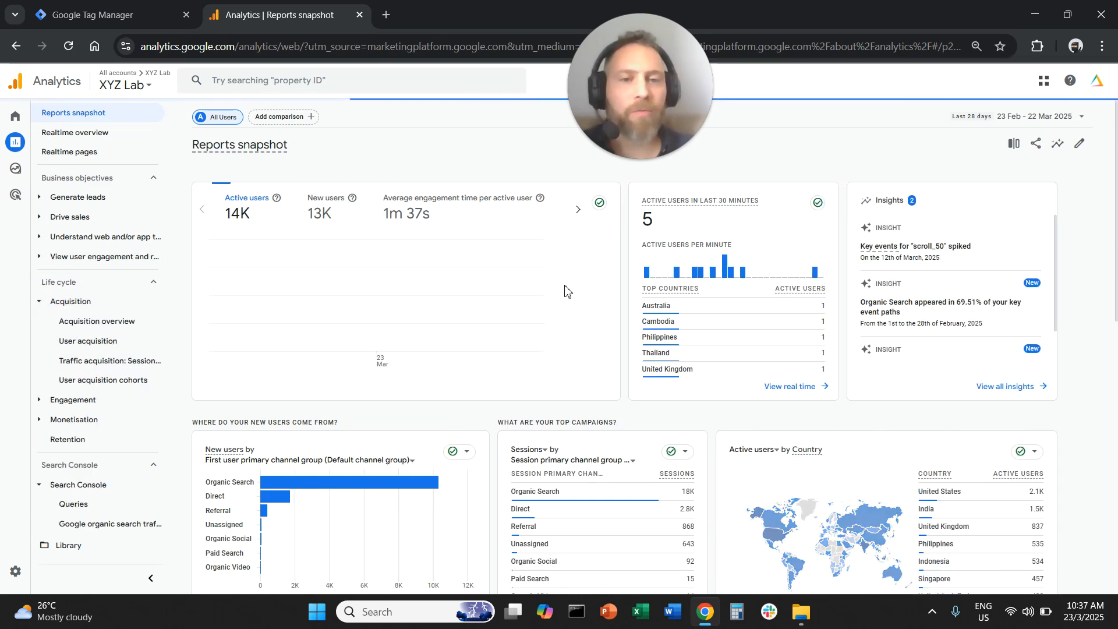
{"action": "left_click", "coordinate": [110, 360]}
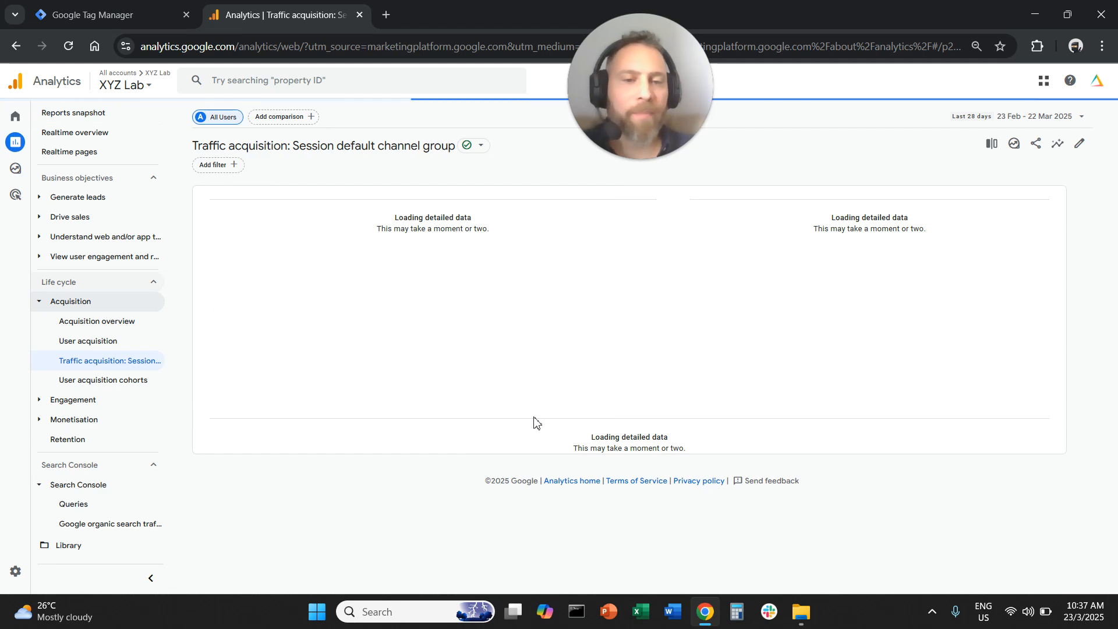
Step: Examine the events selectable for the Event count column in the traffic acquisition table, and close the list without choosing one
{"action": "scroll", "coordinate": [582, 477], "scroll_direction": "down", "scroll_amount": 3}
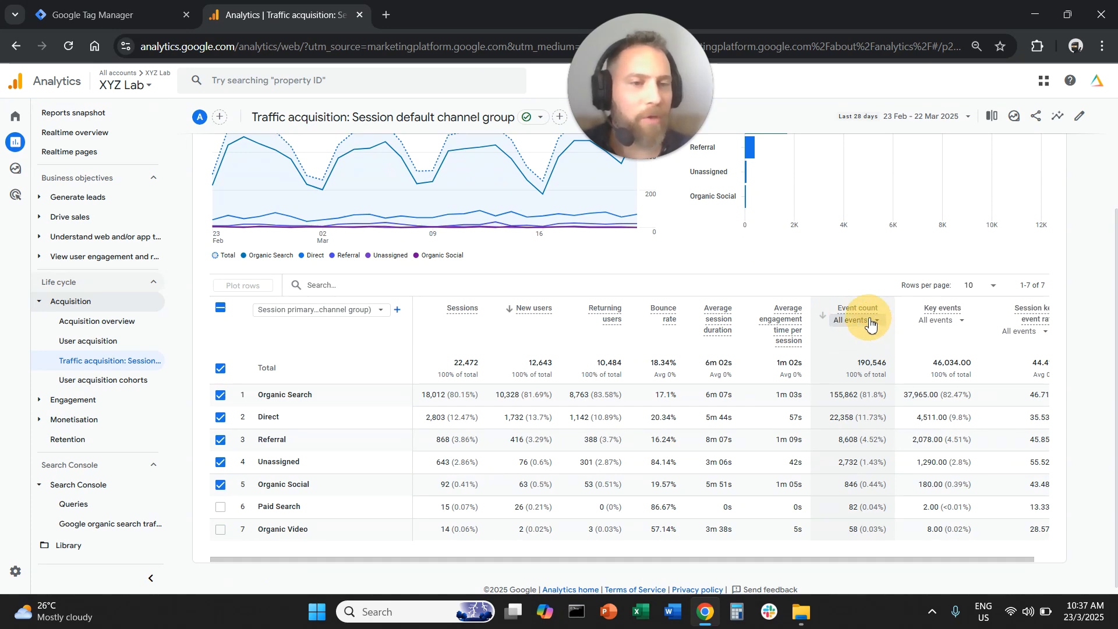
{"action": "left_click", "coordinate": [870, 319]}
{"action": "scroll", "coordinate": [553, 414], "scroll_direction": "down", "scroll_amount": 3}
{"action": "scroll", "coordinate": [566, 417], "scroll_direction": "down", "scroll_amount": 5}
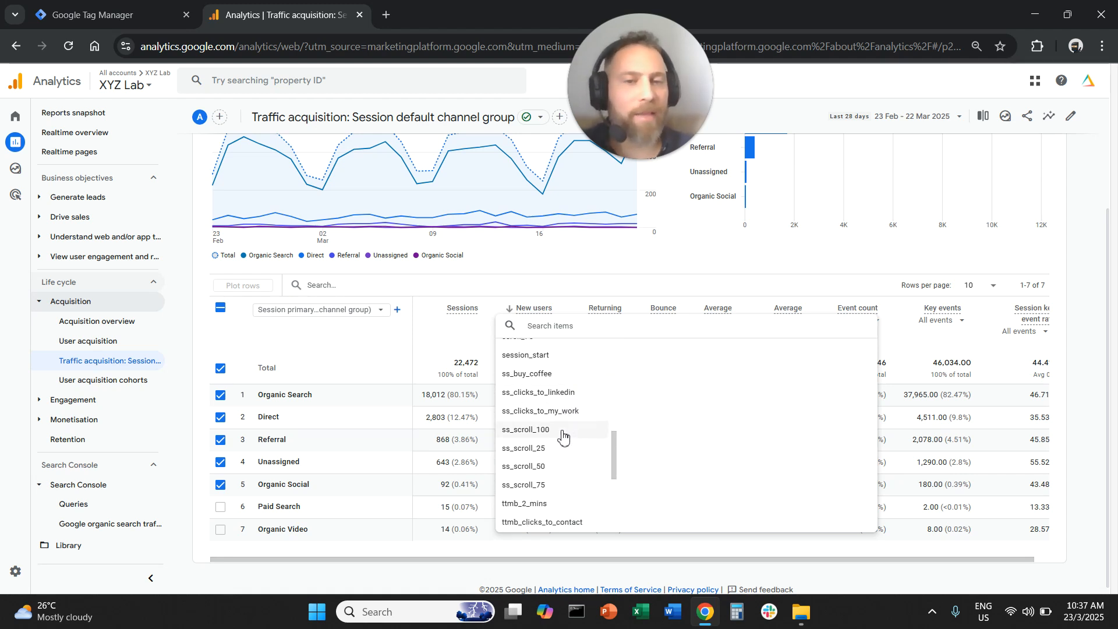
{"action": "scroll", "coordinate": [562, 435], "scroll_direction": "up", "scroll_amount": 5}
{"action": "left_click", "coordinate": [650, 275]}
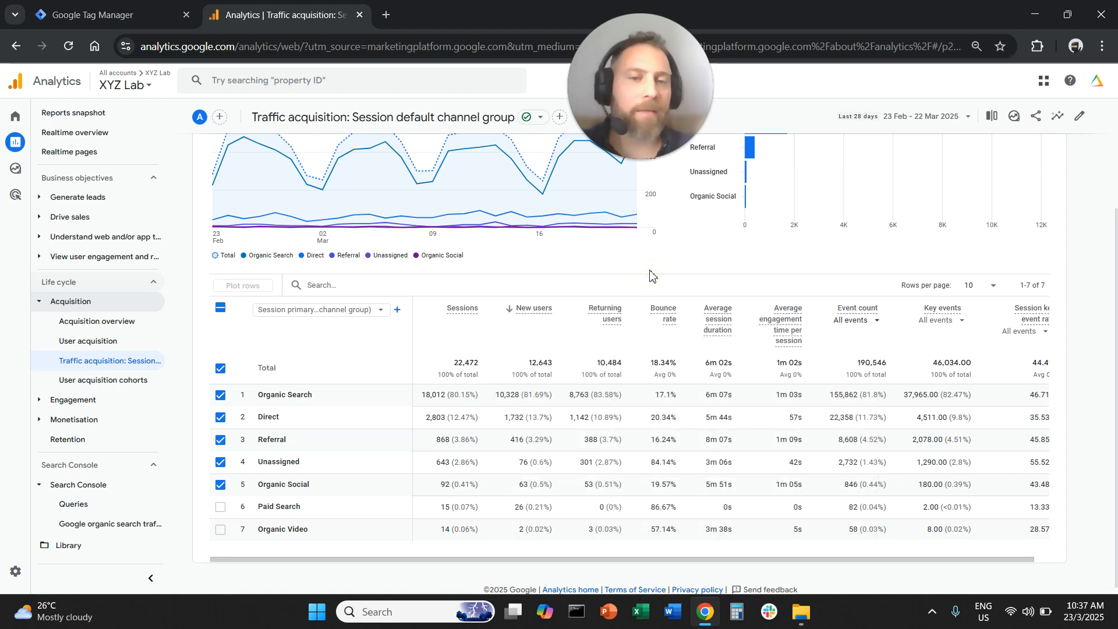